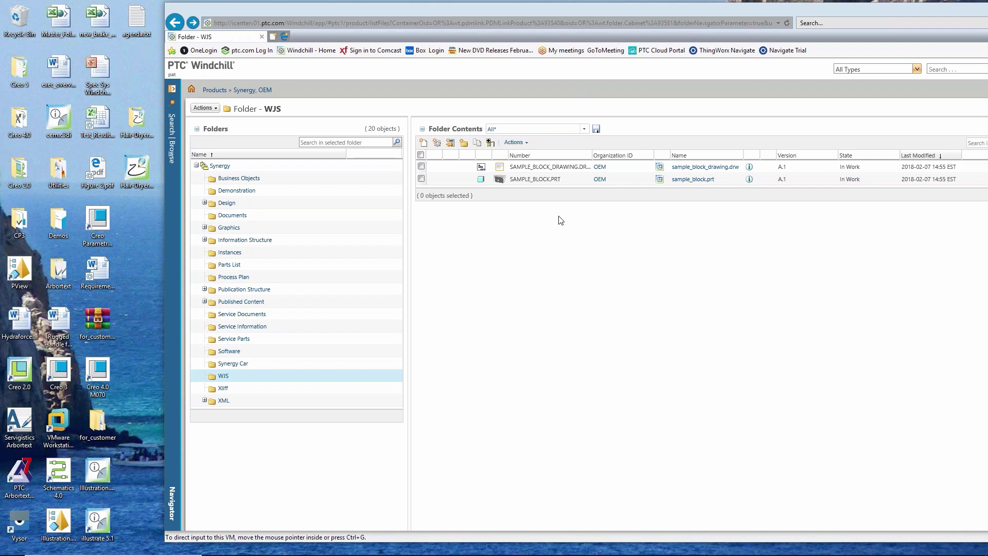
# In the WJS folder, bring up the menu of options for creating new items.
pyautogui.click(530, 145)
pyautogui.moveTo(628, 170)
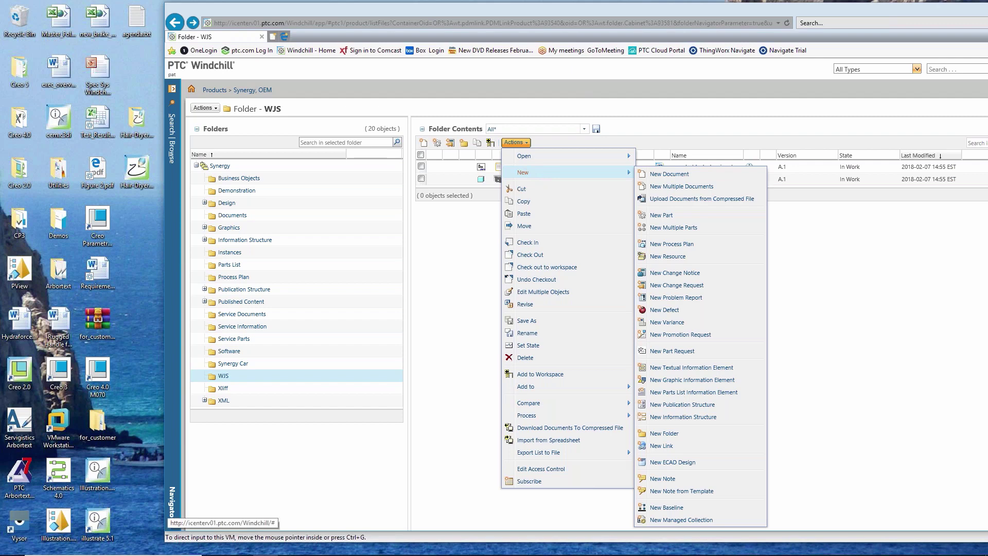
# Create a Document named cdef from the Memo Template.
pyautogui.click(424, 142)
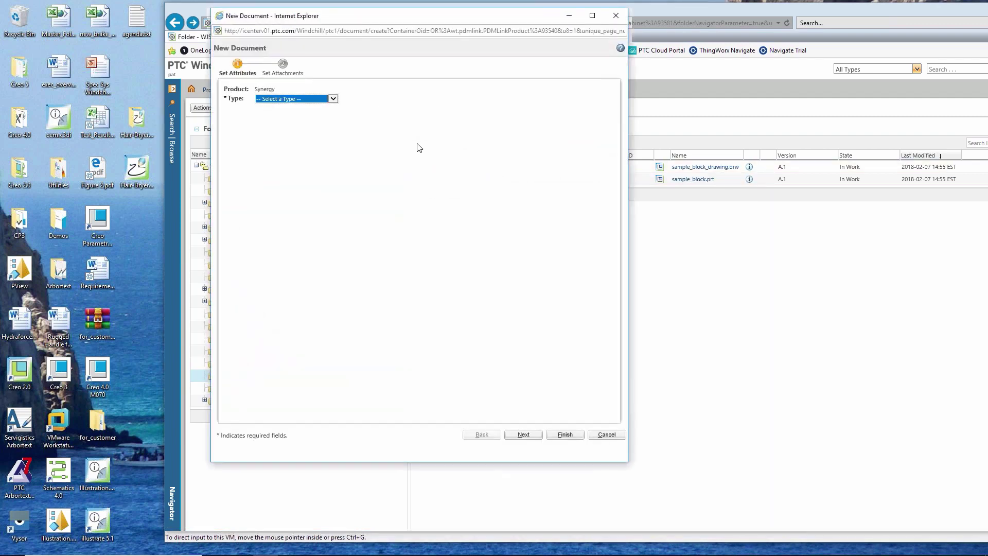
pyautogui.click(334, 100)
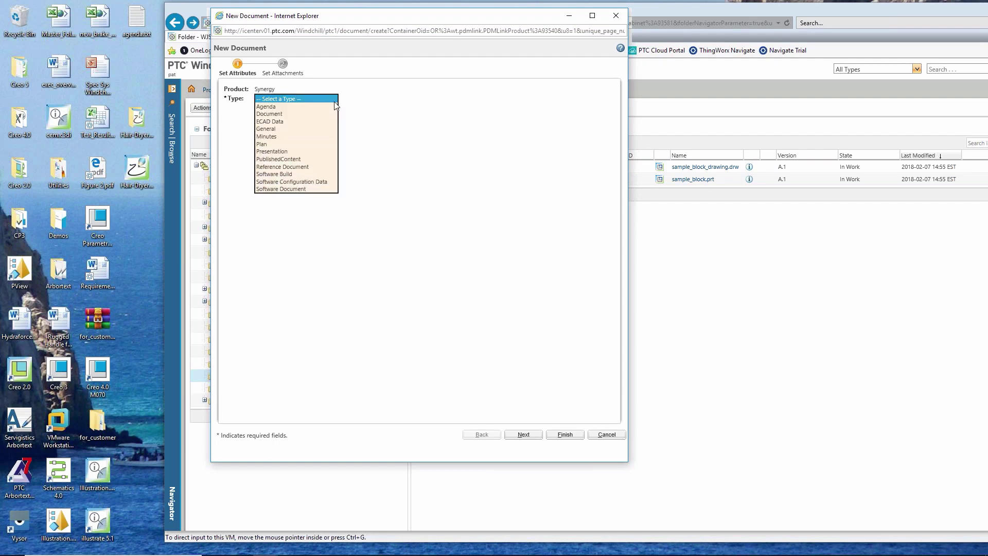
pyautogui.click(299, 115)
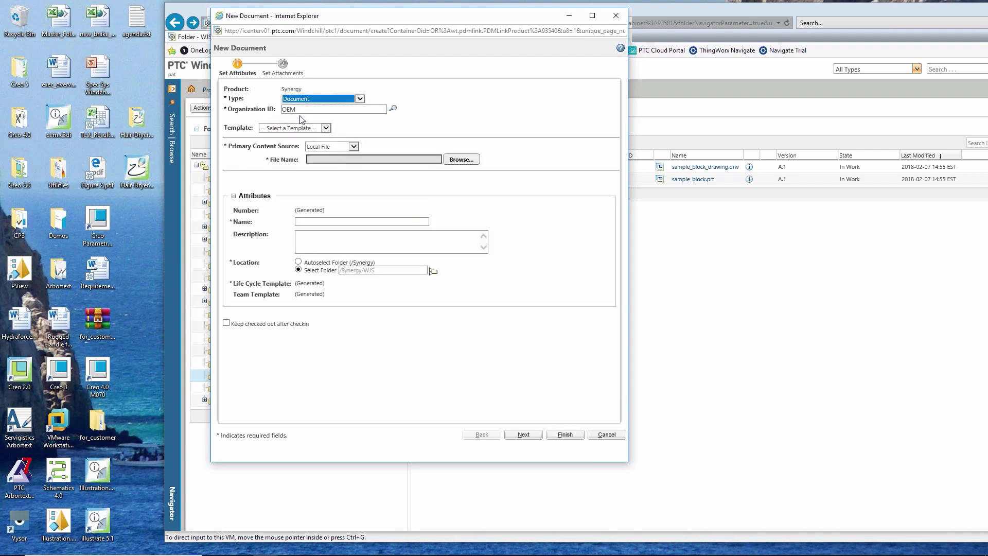
pyautogui.click(325, 128)
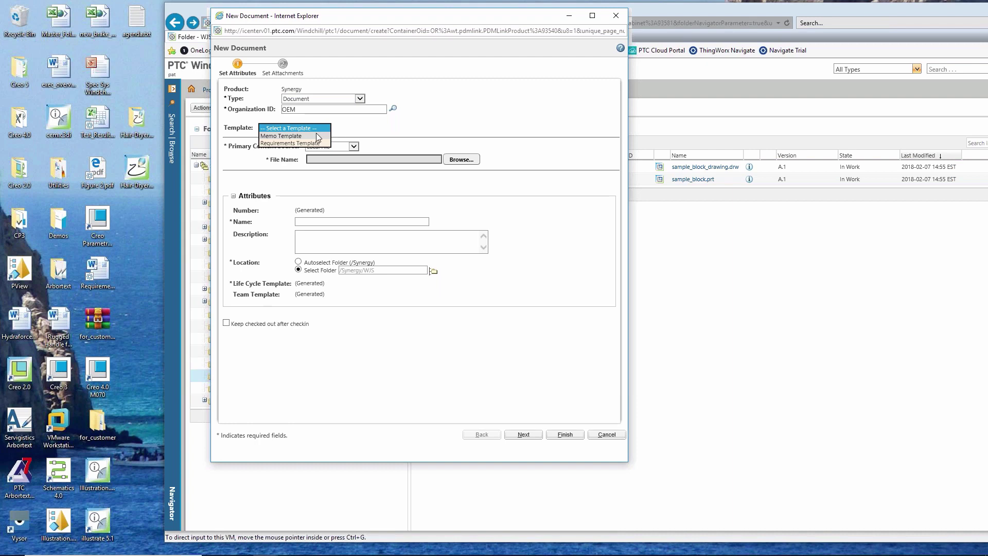
pyautogui.click(316, 135)
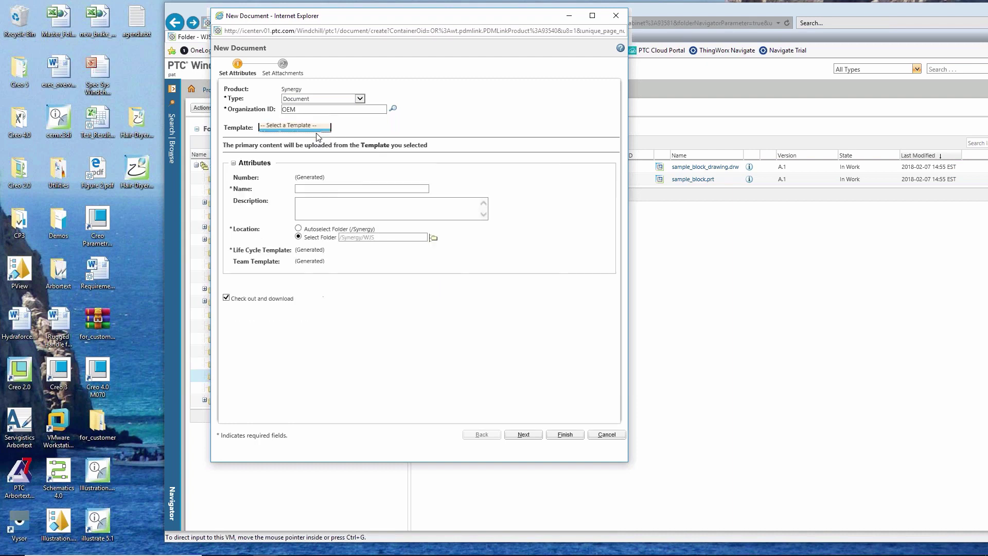
pyautogui.click(324, 189)
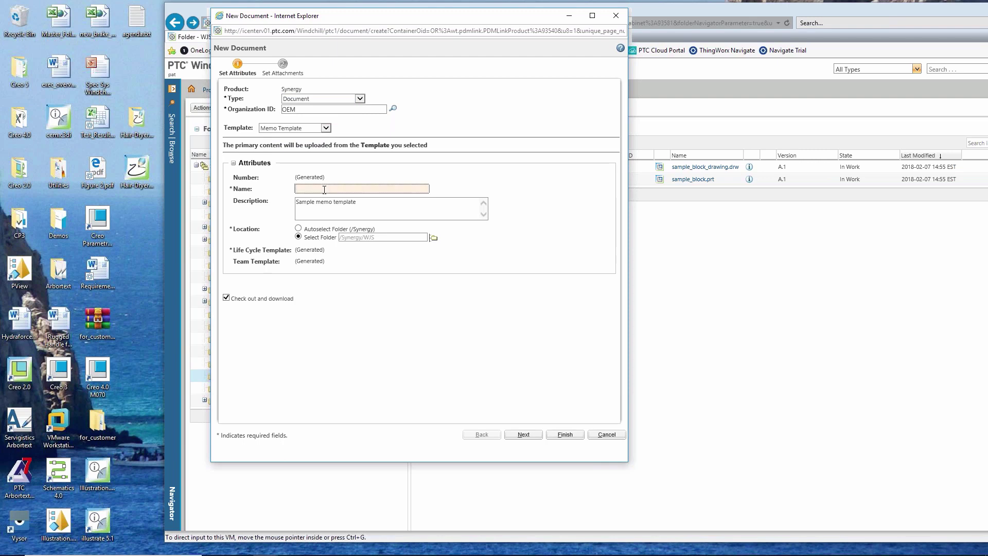
pyautogui.write('cdef')
pyautogui.click(563, 434)
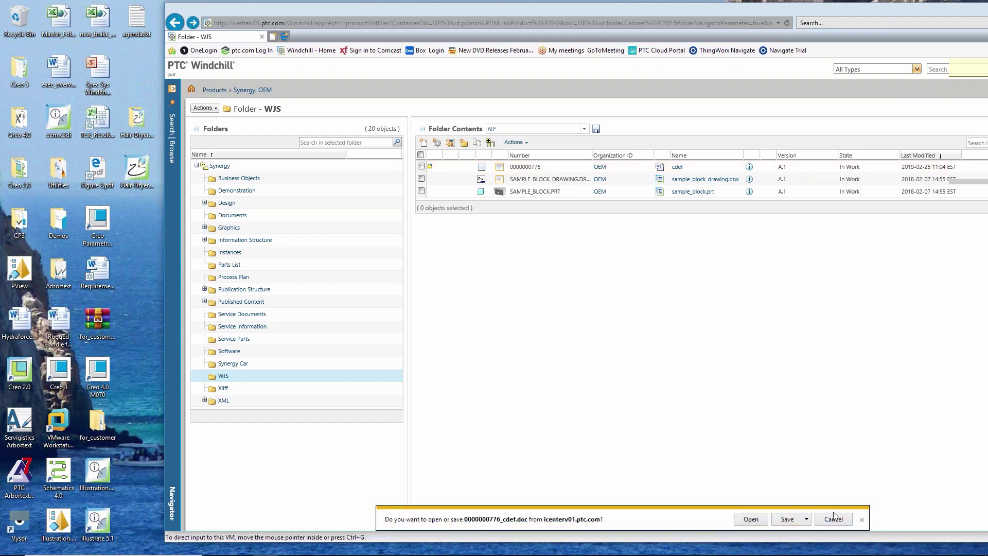
pyautogui.click(786, 520)
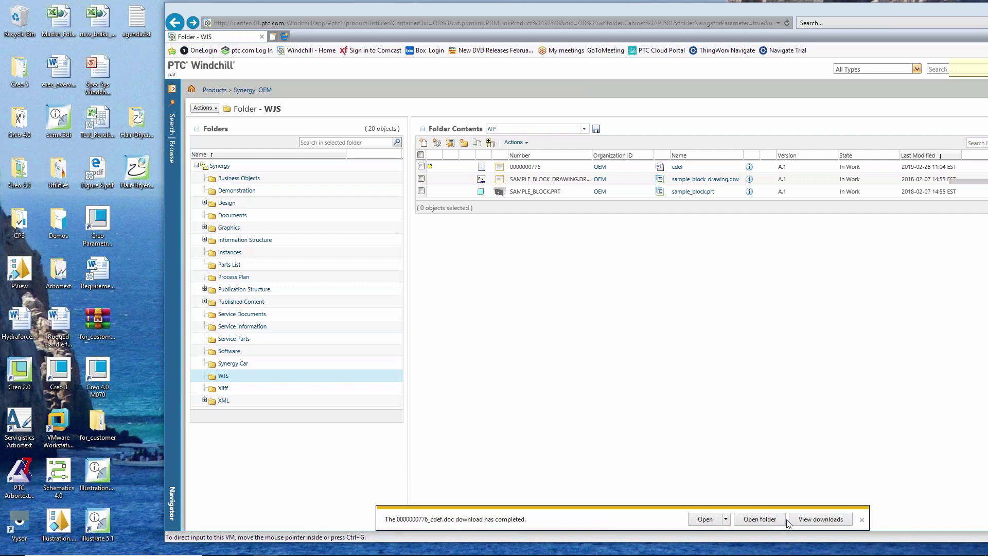
pyautogui.click(761, 519)
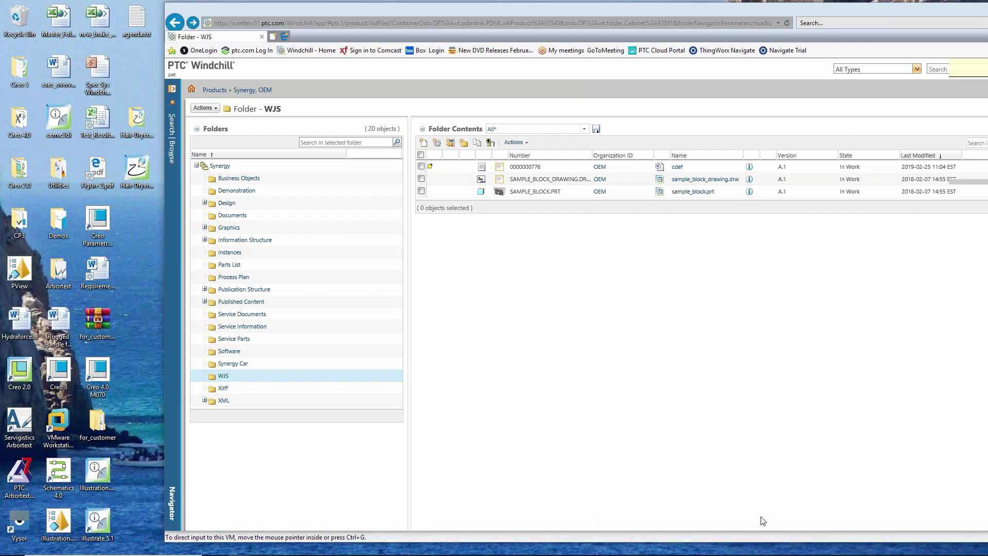
pyautogui.moveTo(773, 101); pyautogui.dragTo(472, 77)
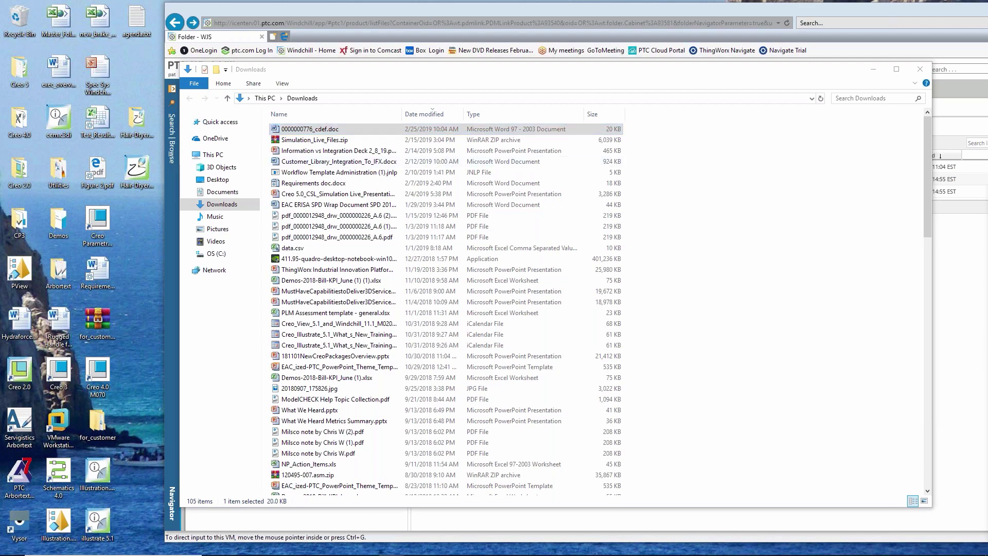
# Look over the blank cdef memo in Word, then close Word and hide the Downloads window.
pyautogui.moveTo(957, 105); pyautogui.dragTo(615, 37)
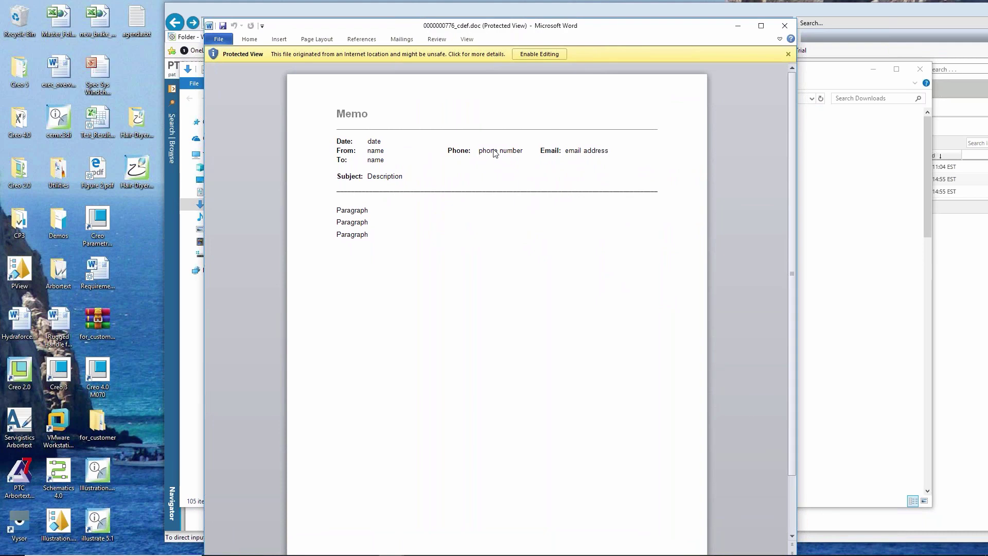
pyautogui.click(788, 30)
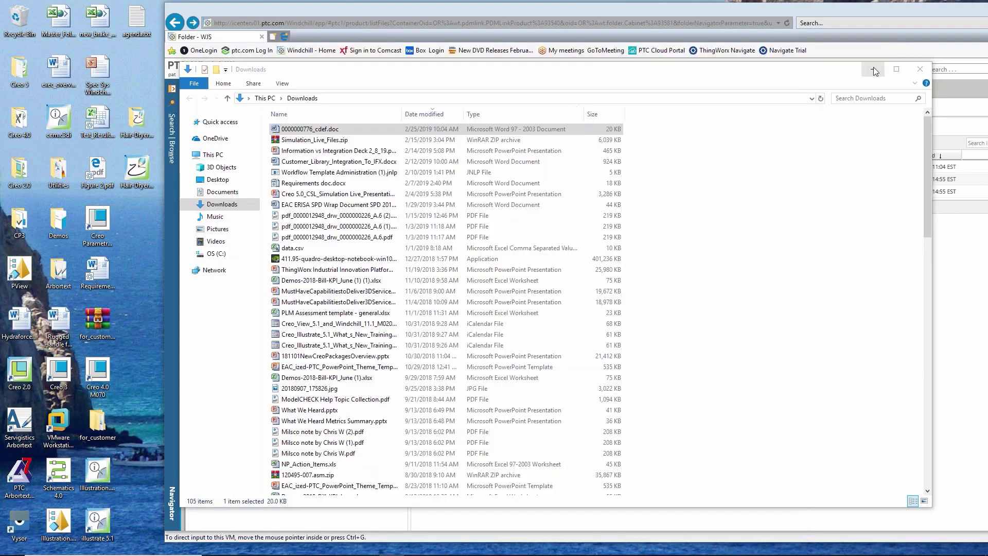
pyautogui.click(874, 69)
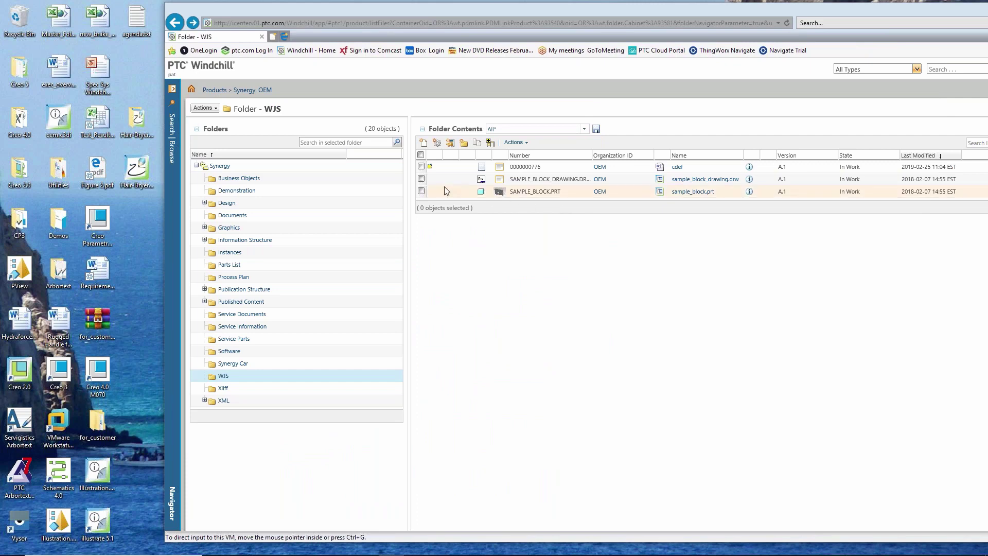
# Undo the checkout of the cdef document.
pyautogui.rightClick(469, 168)
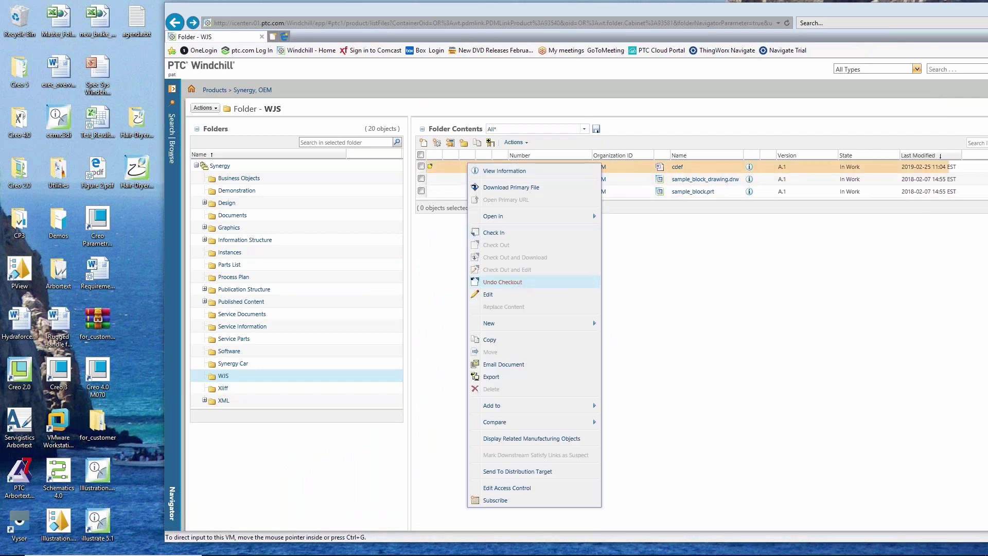
pyautogui.click(517, 281)
pyautogui.click(526, 320)
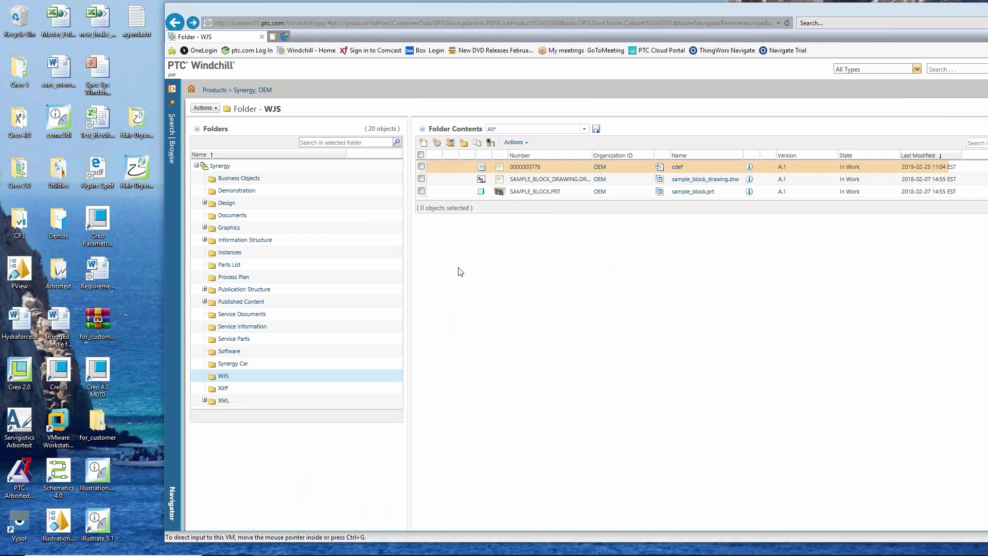
# Create a new Document from the desktop file new_brake_design_Action_Items.xls.xml.
pyautogui.click(423, 143)
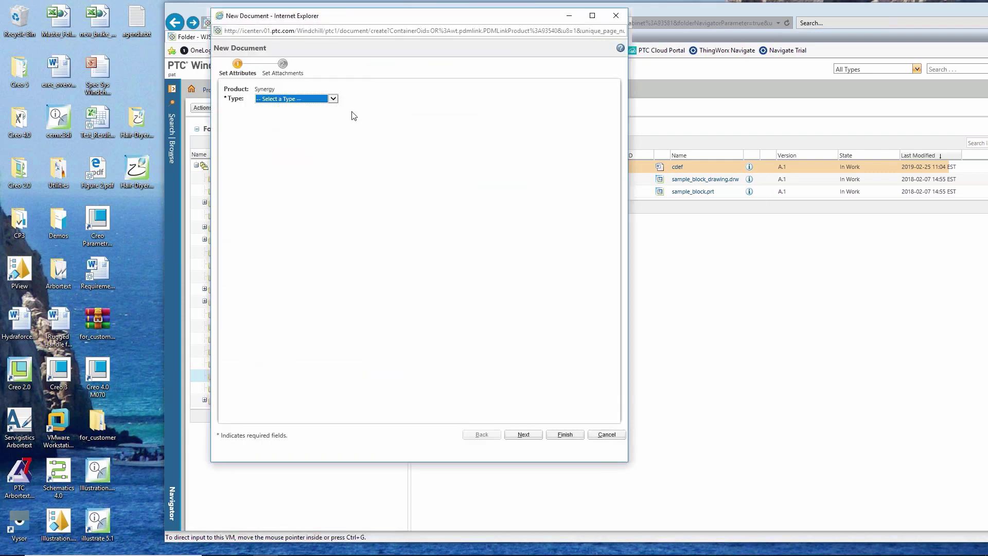
pyautogui.click(333, 99)
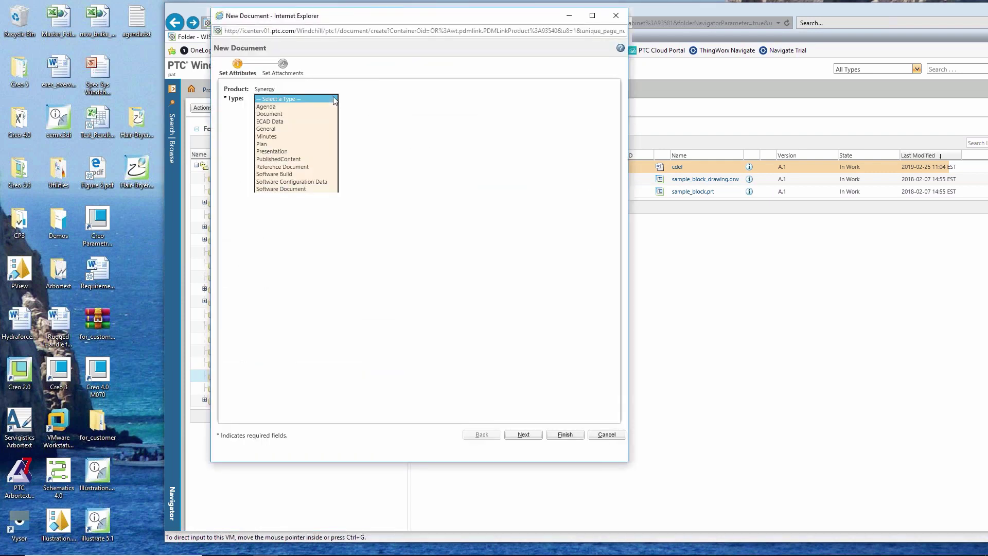
pyautogui.click(307, 114)
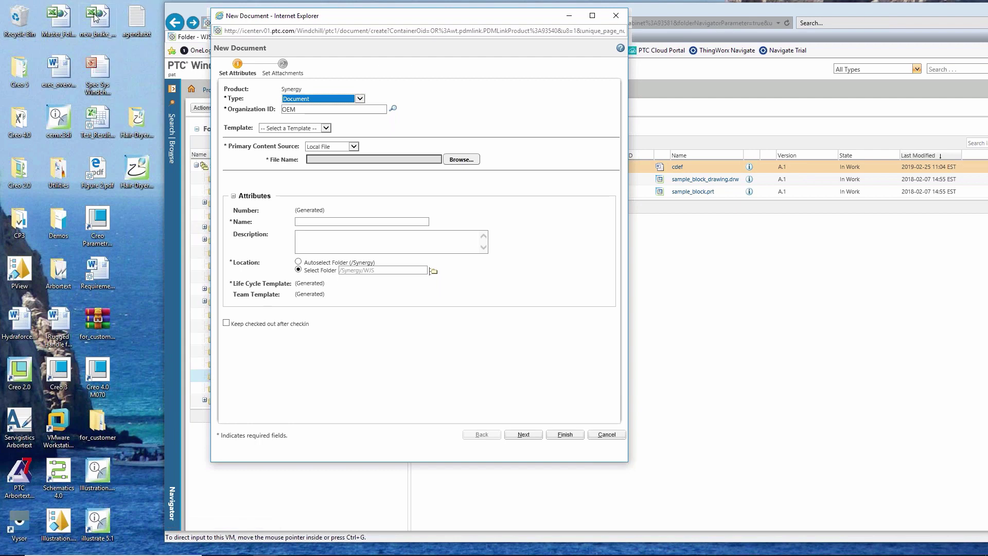
pyautogui.moveTo(98, 18); pyautogui.dragTo(306, 170)
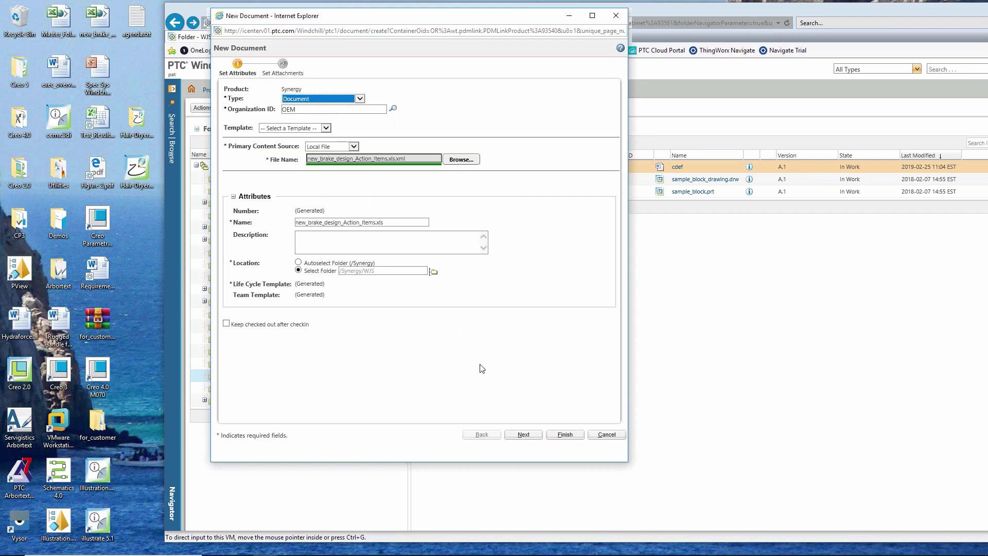
pyautogui.click(558, 437)
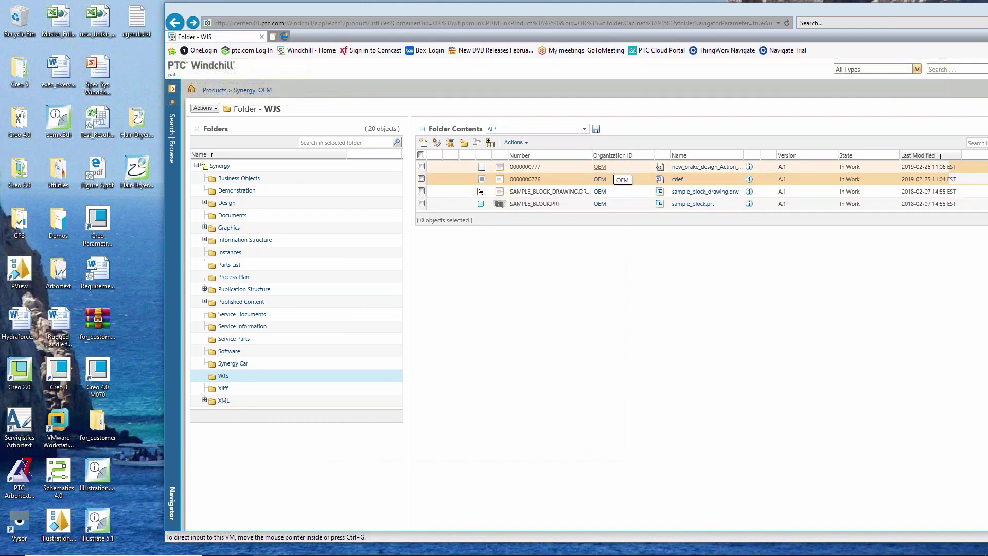
# Dismiss the OEM organization details and bring up the folder's New item options.
pyautogui.click(520, 170)
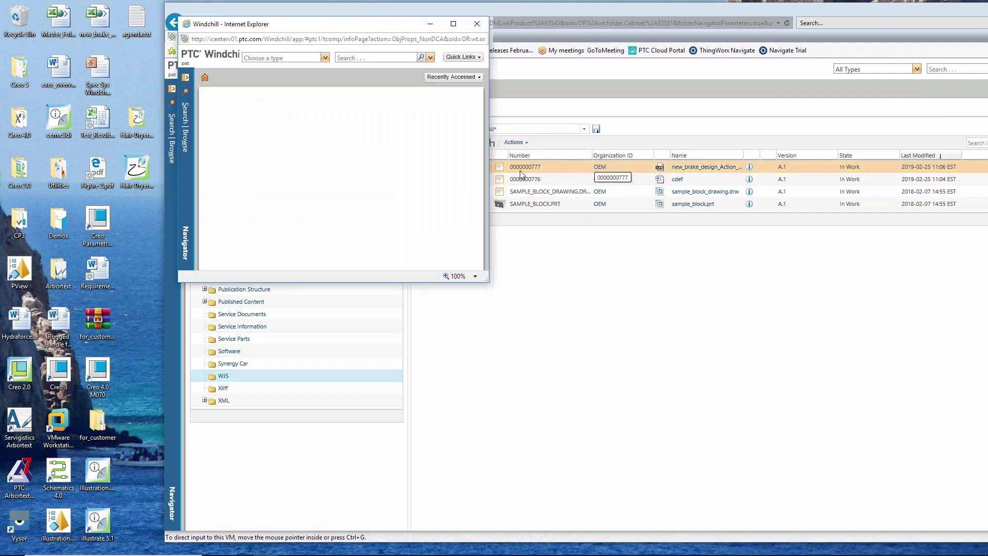
pyautogui.click(477, 19)
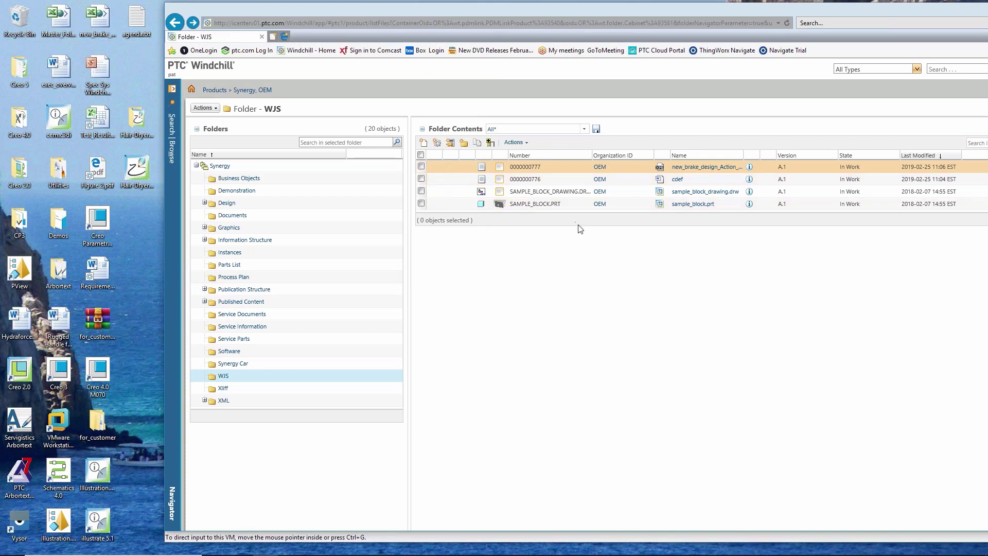
pyautogui.click(525, 143)
pyautogui.moveTo(535, 173)
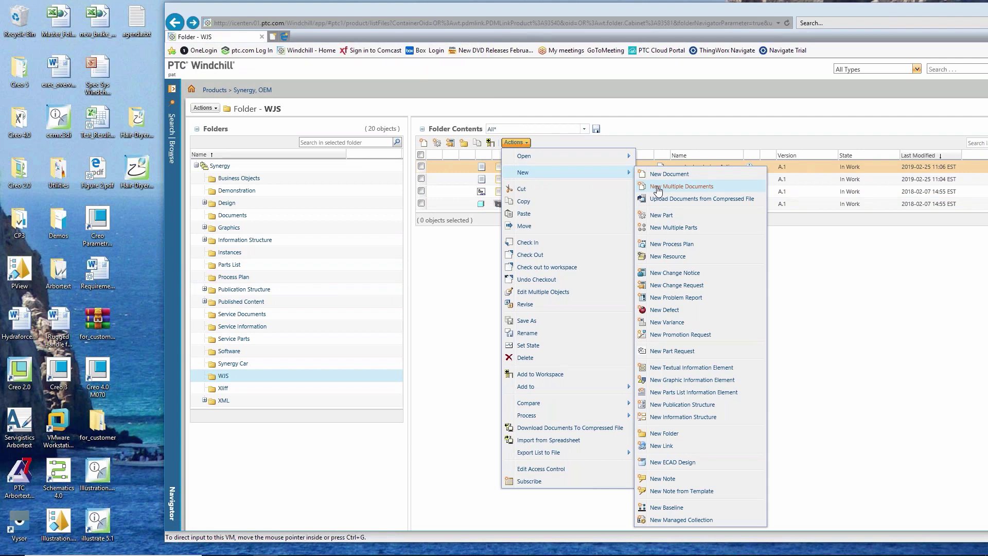
# In New Multiple Documents, set type Document and attach Spec Sys Windchill demo.ppt from the desktop.
pyautogui.click(658, 190)
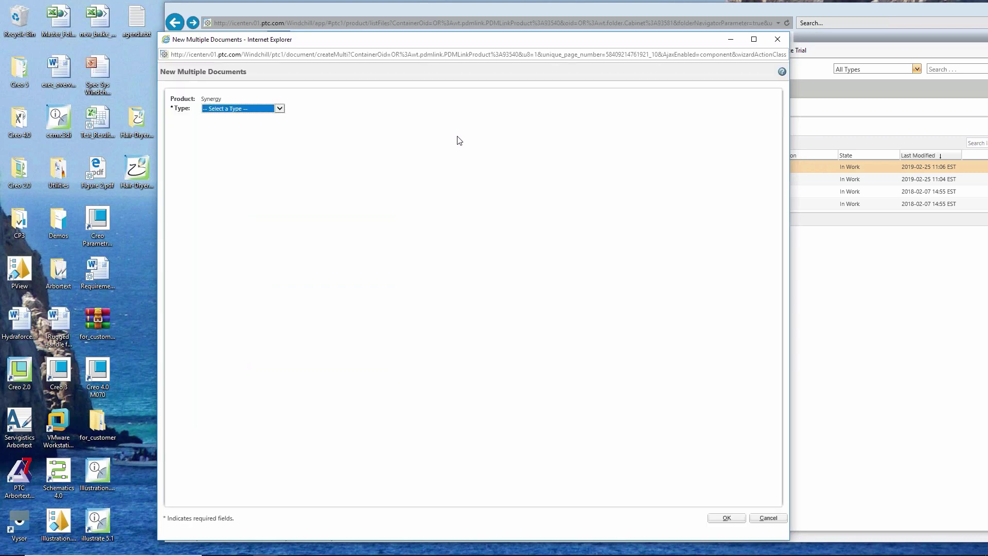
pyautogui.click(280, 108)
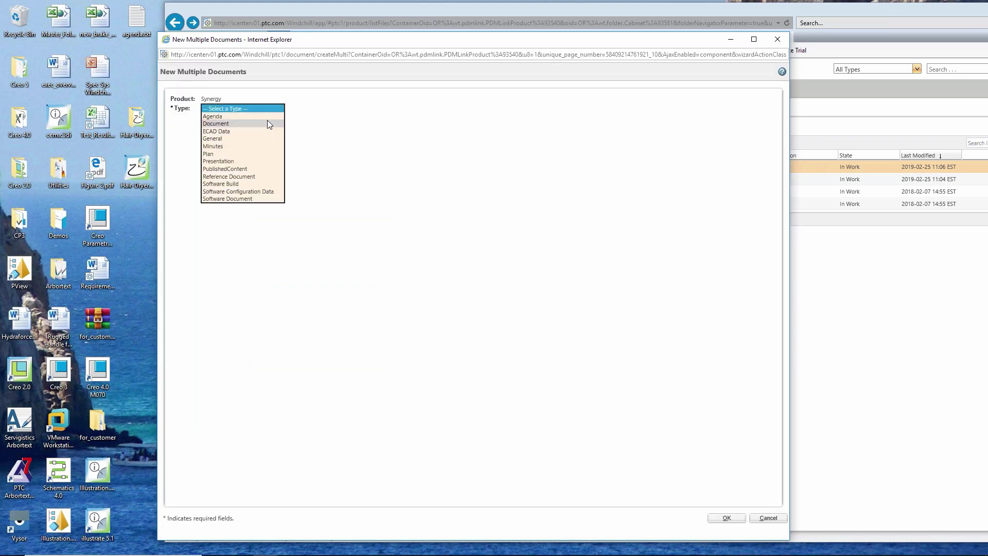
pyautogui.click(267, 121)
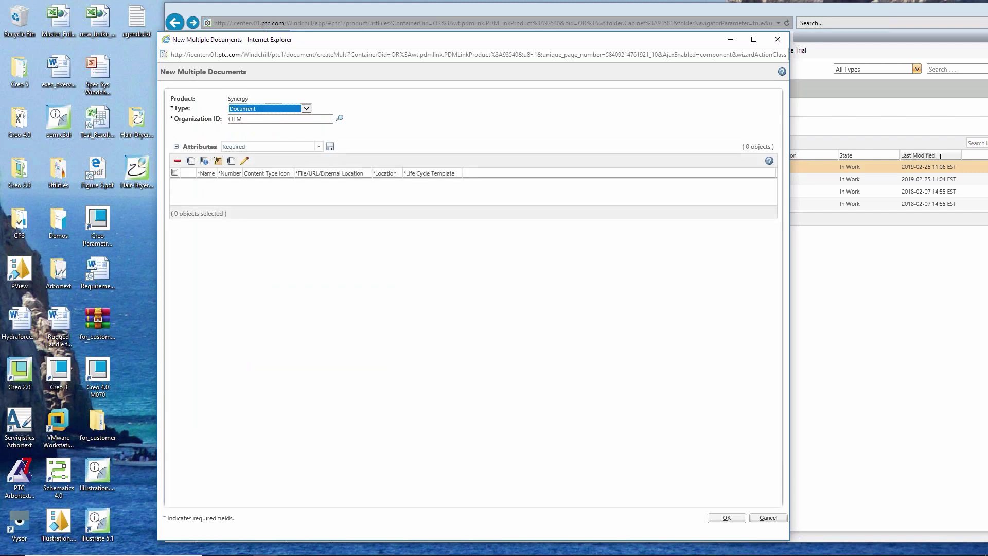
pyautogui.click(192, 161)
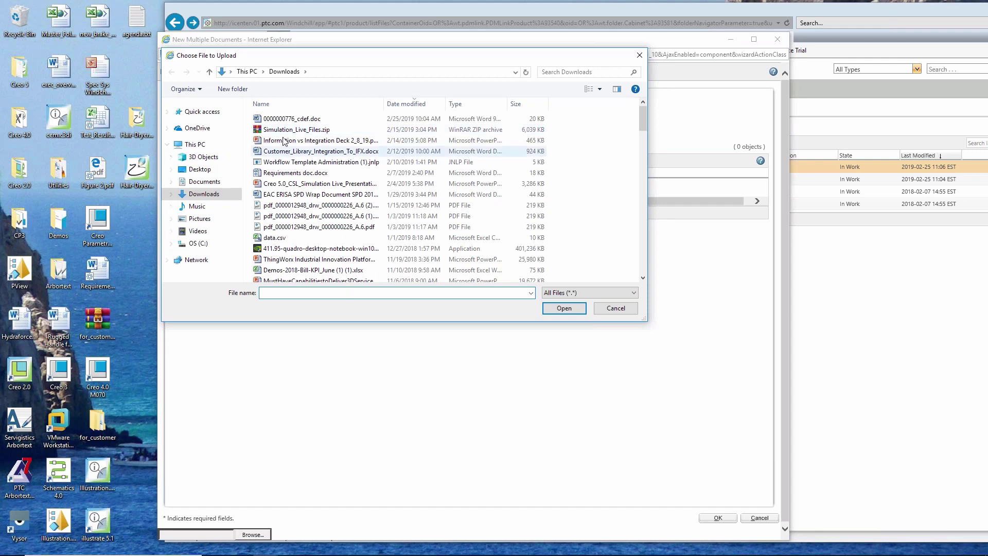
pyautogui.click(199, 169)
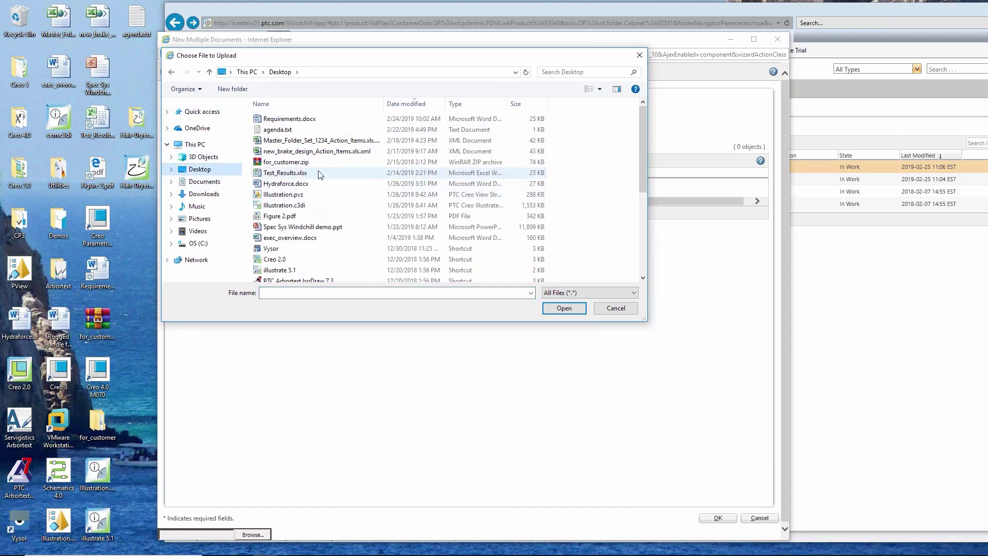
pyautogui.click(305, 228)
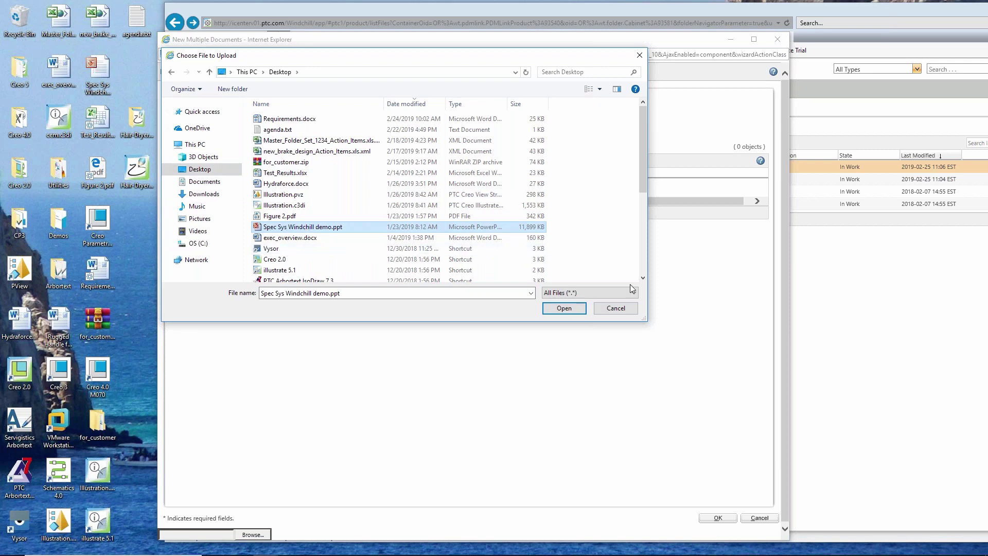
pyautogui.click(573, 310)
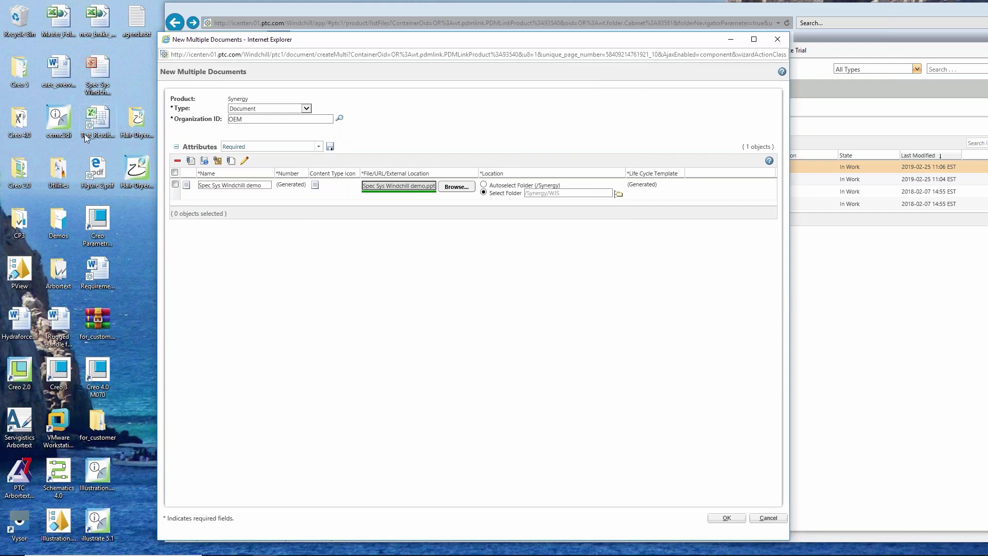
# Add Test_Results and Figure 2 from the desktop and create all three documents.
pyautogui.moveTo(98, 117); pyautogui.dragTo(231, 216)
pyautogui.moveTo(93, 175); pyautogui.dragTo(245, 312)
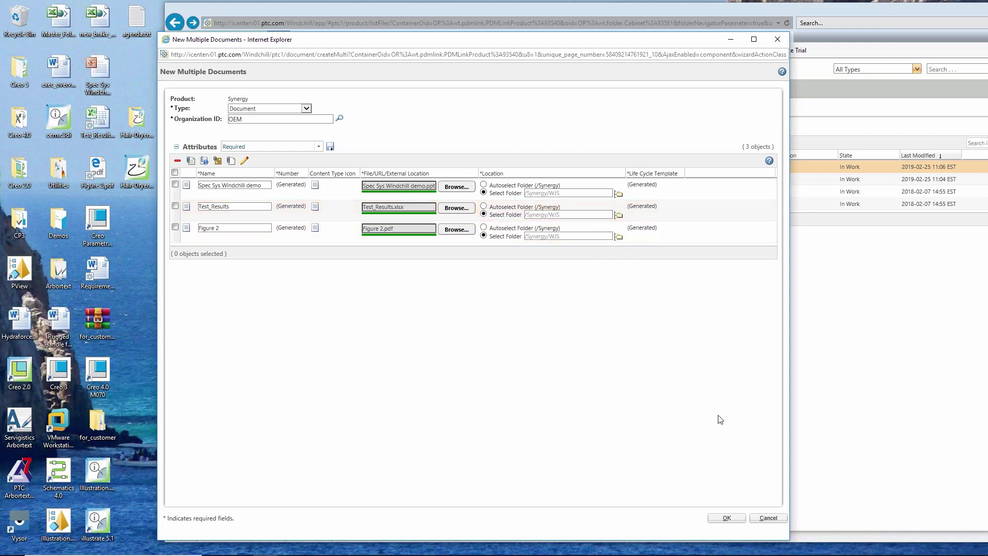
pyautogui.click(726, 518)
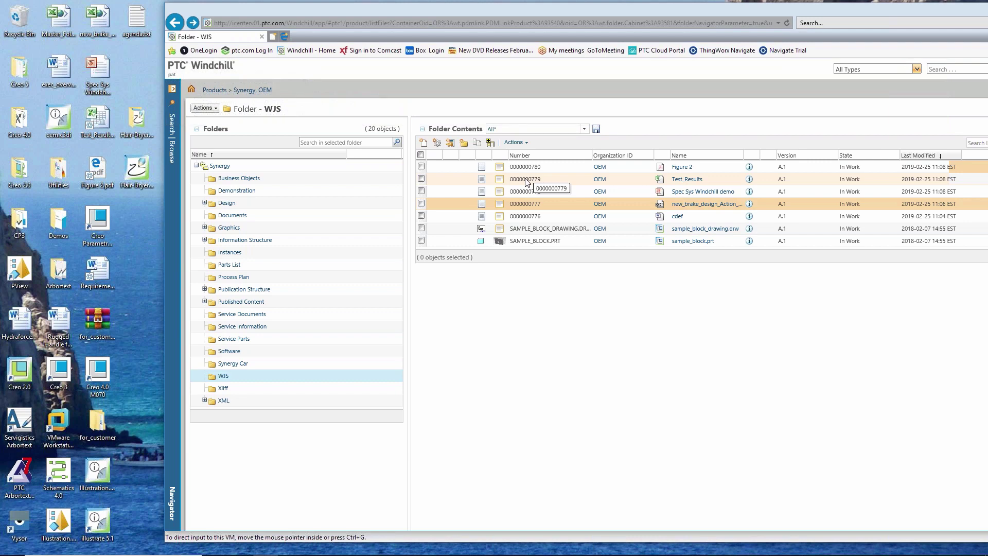
pyautogui.click(529, 143)
pyautogui.moveTo(581, 172)
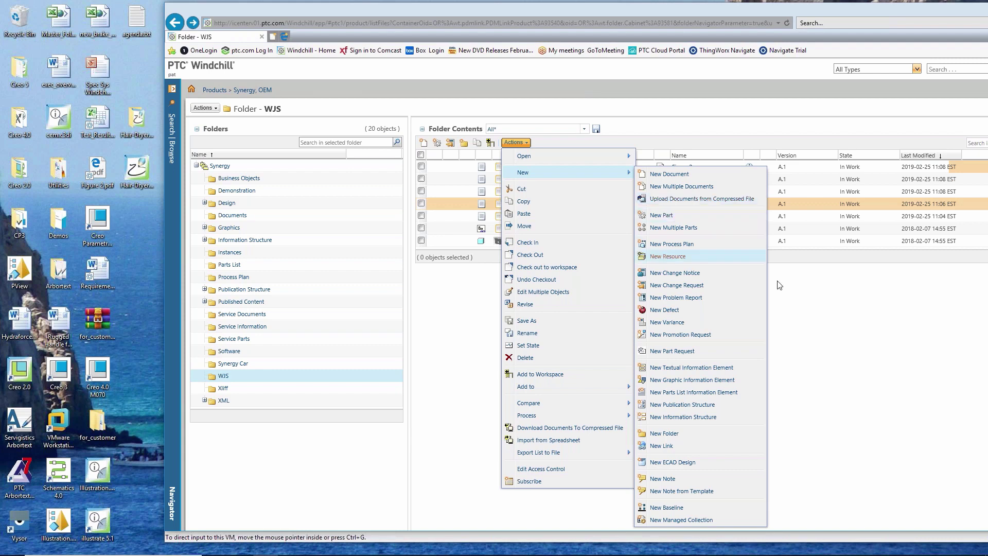
pyautogui.click(811, 333)
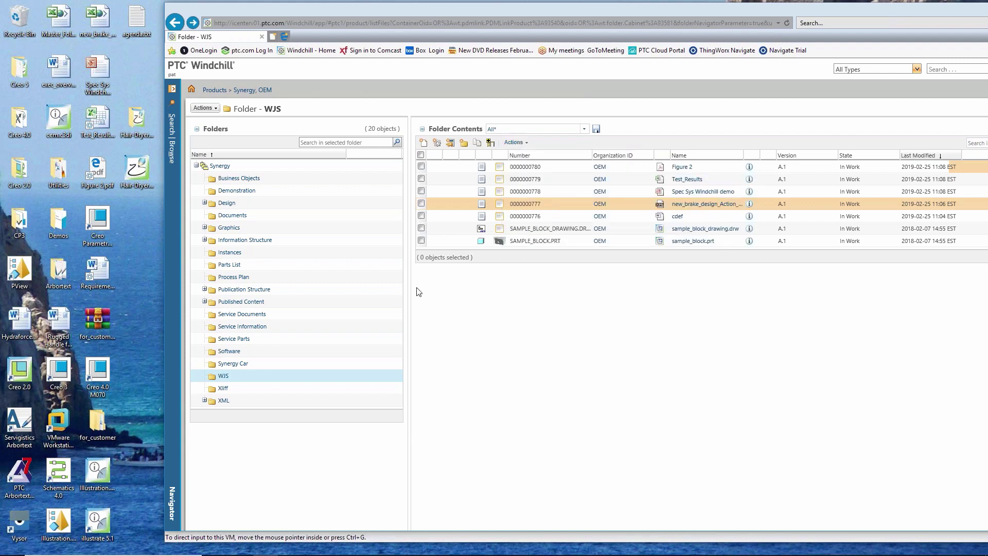
# Browse for_customer > vendor_ABC > Docs, then into vendor_ABC's CAD folder.
pyautogui.doubleClick(98, 422)
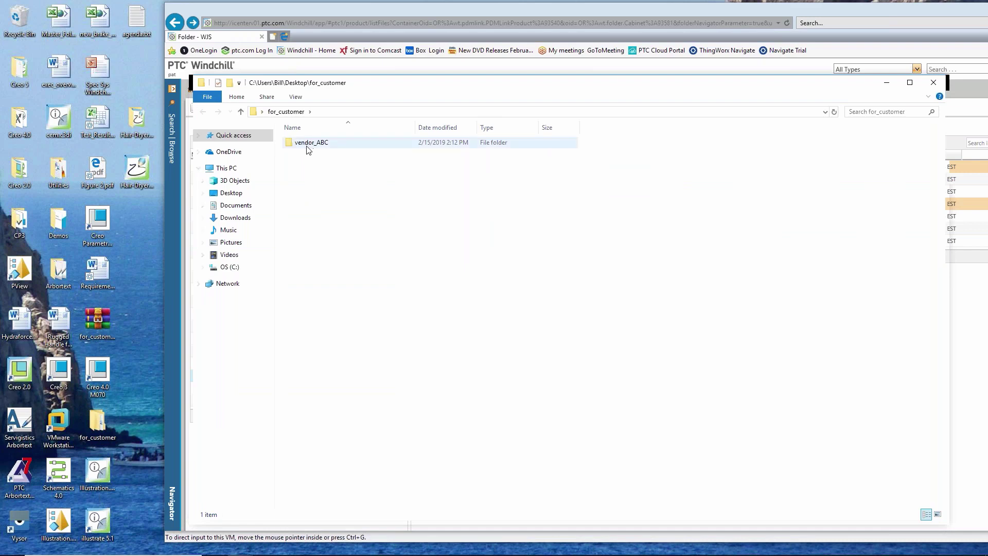
pyautogui.moveTo(305, 148)
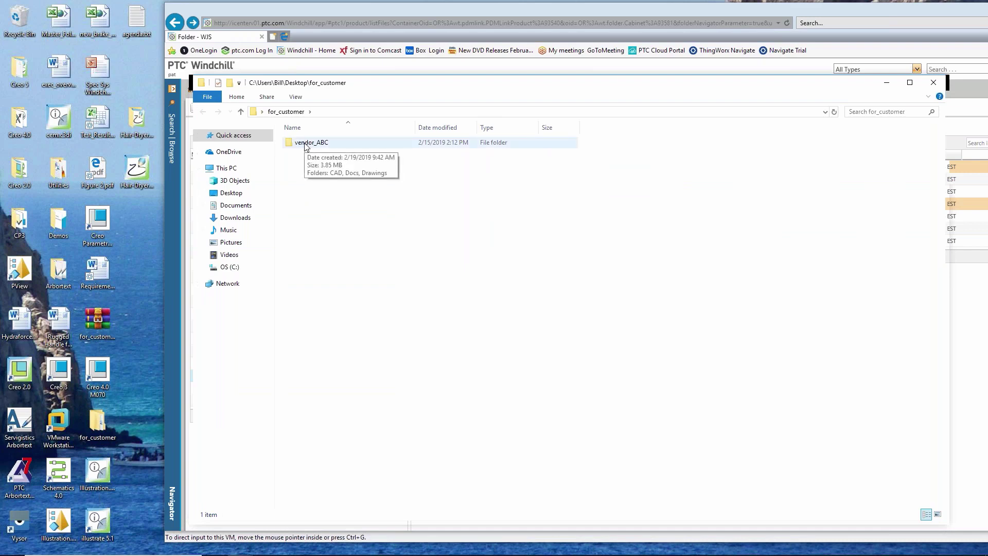
pyautogui.doubleClick(305, 144)
pyautogui.doubleClick(307, 154)
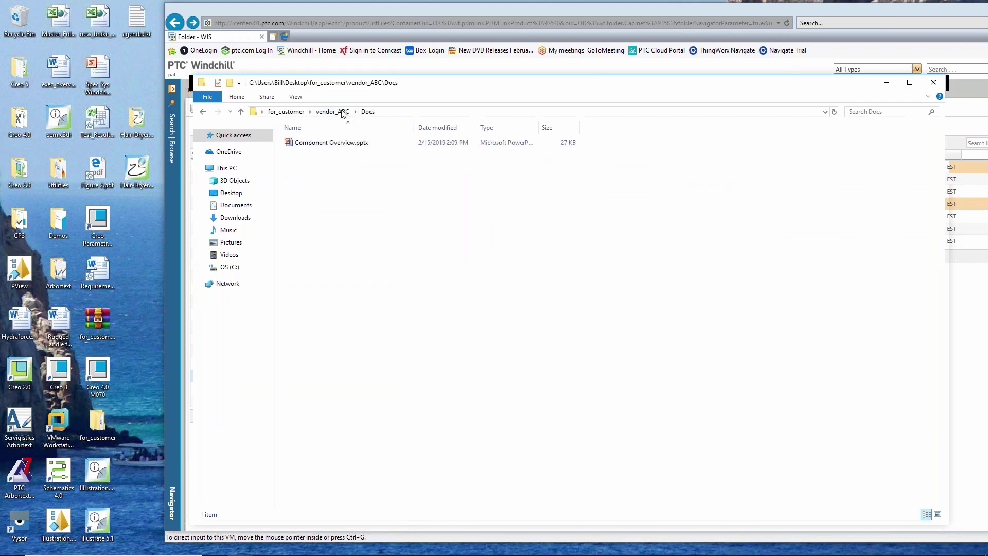
pyautogui.click(343, 113)
pyautogui.doubleClick(307, 143)
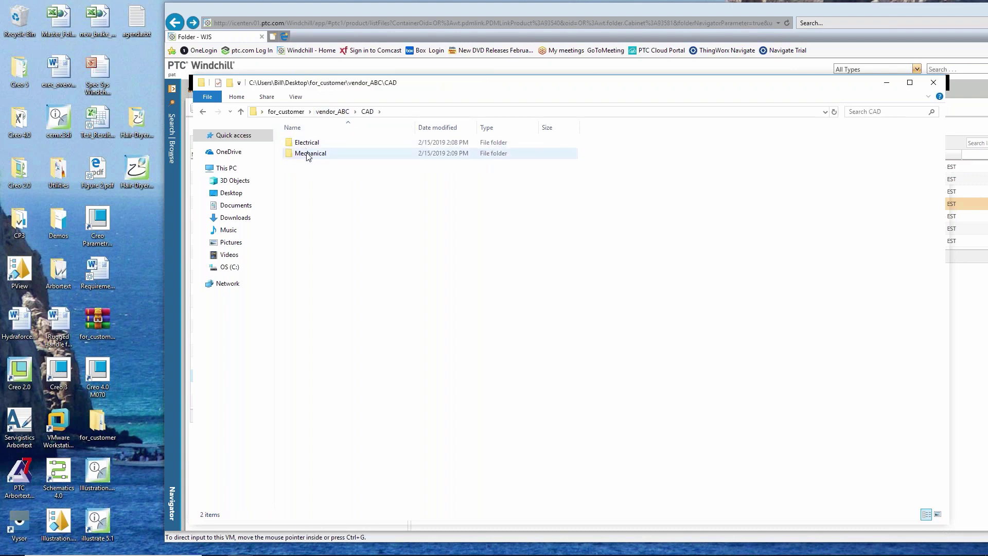
pyautogui.moveTo(307, 154)
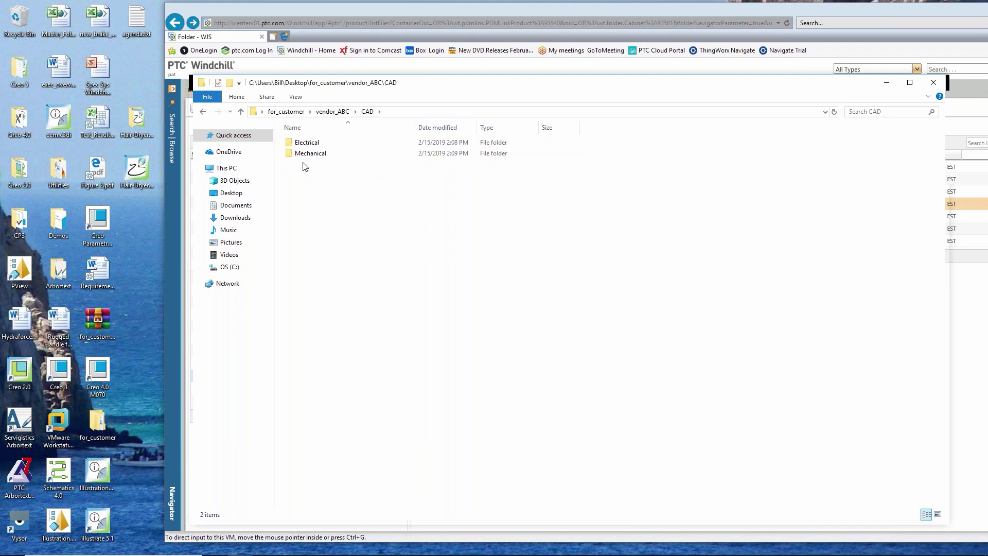
# Close File Explorer and bring up the WJS folder's actions list.
pyautogui.click(933, 83)
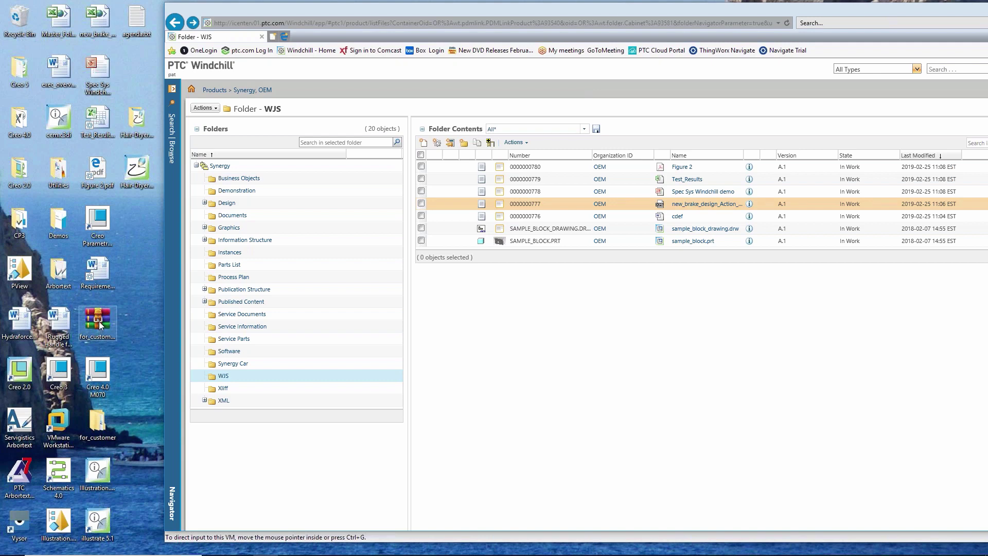
pyautogui.click(515, 142)
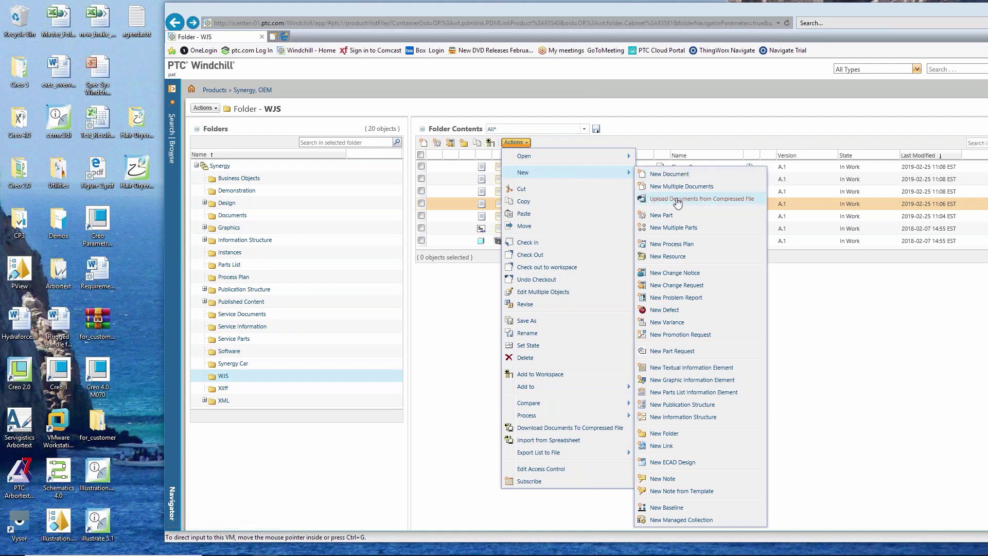
# Start Upload Documents from Compressed File with for_customer.zip from the Desktop.
pyautogui.click(677, 202)
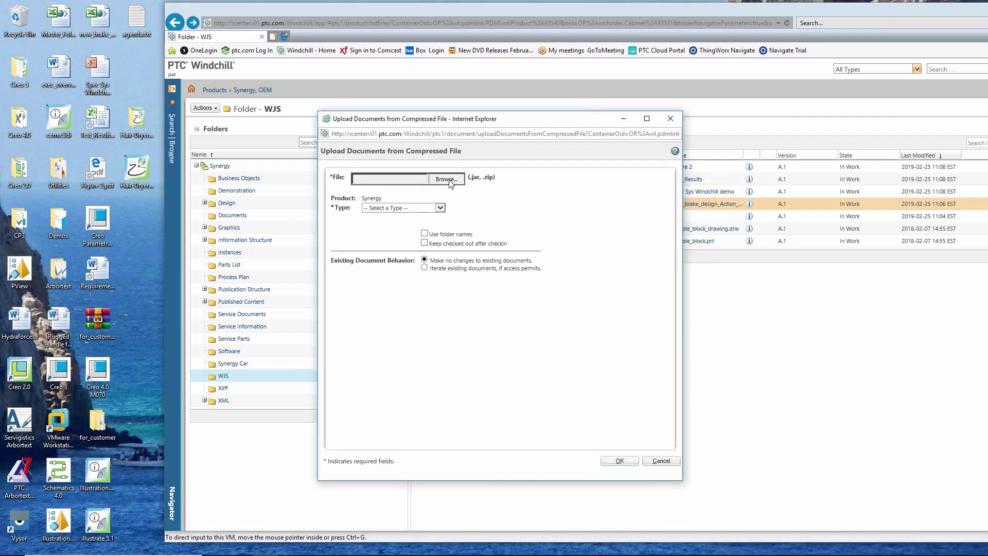
pyautogui.click(449, 180)
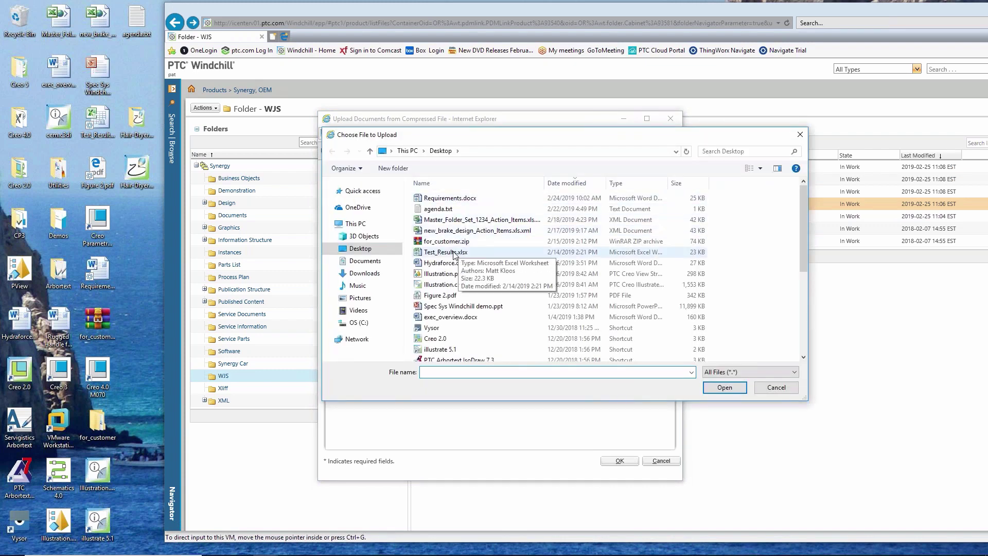
pyautogui.click(452, 245)
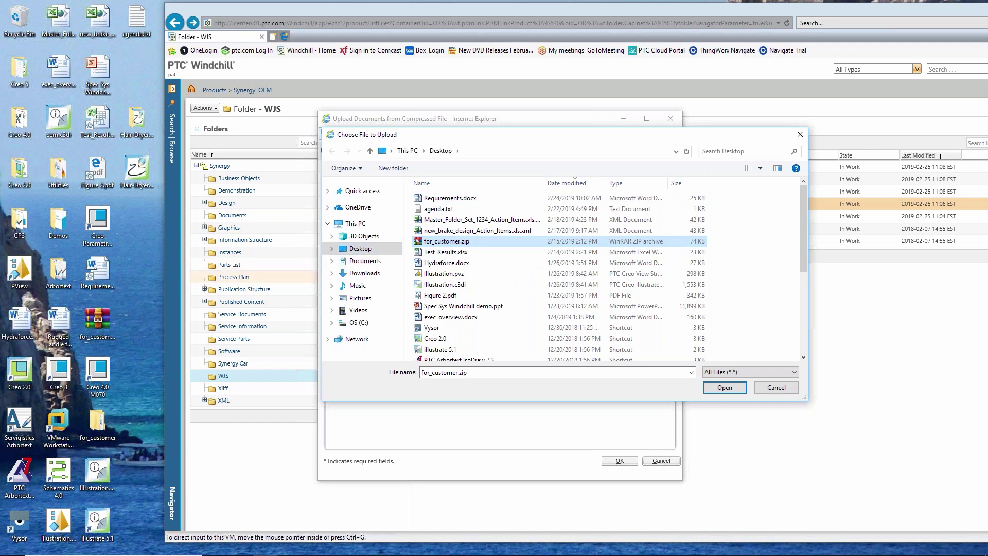
# Upload for_customer.zip as type Document into /Synergy/WJS and select organization OEM.
pyautogui.click(726, 388)
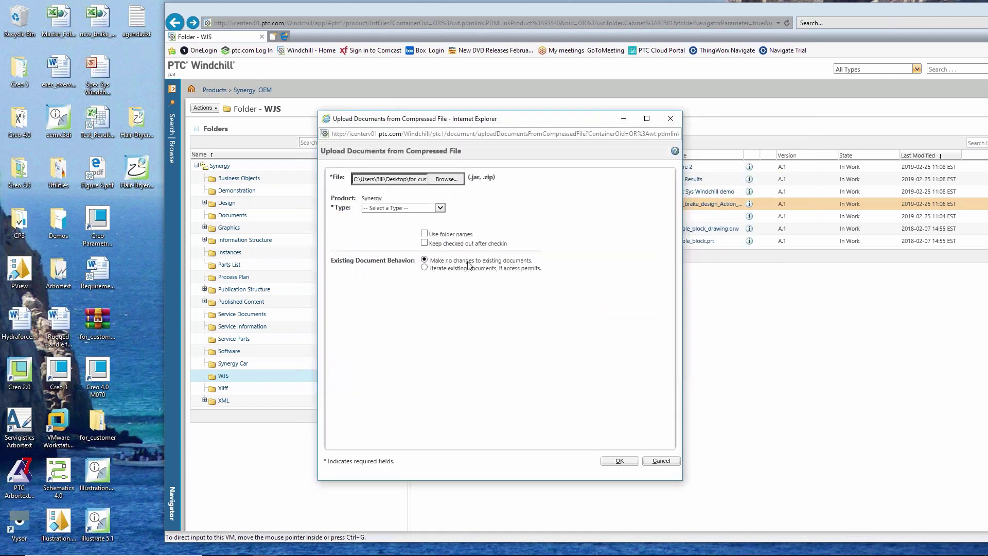
pyautogui.click(440, 208)
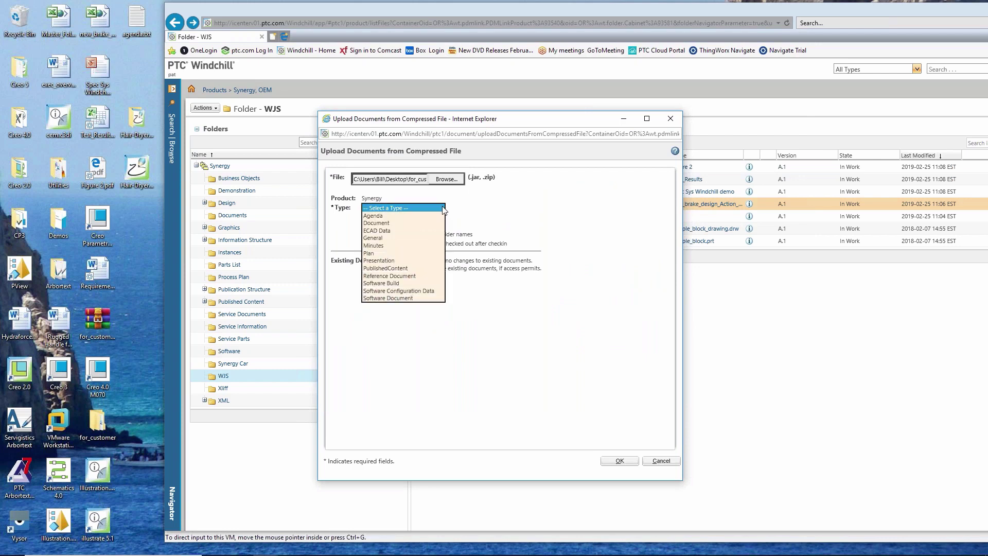
pyautogui.click(415, 221)
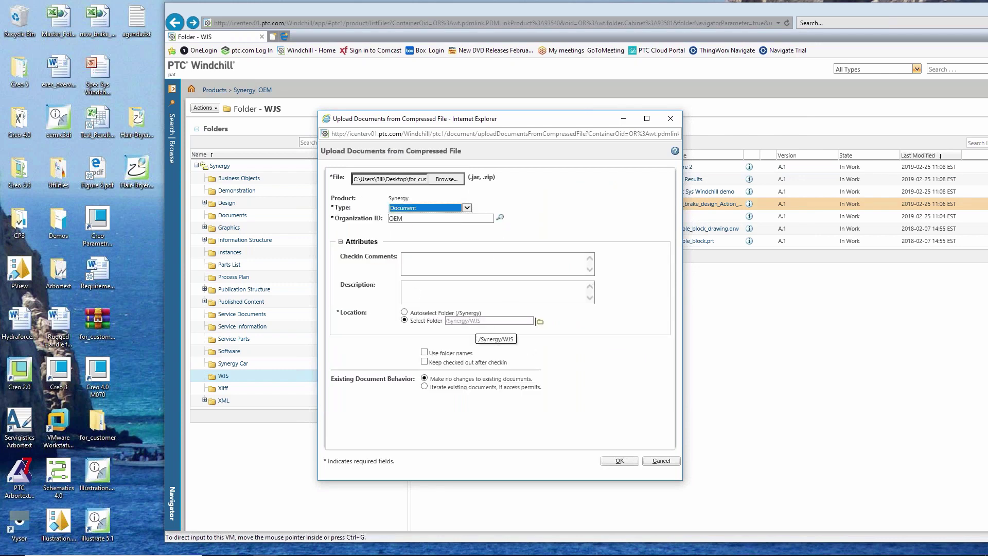
pyautogui.click(617, 460)
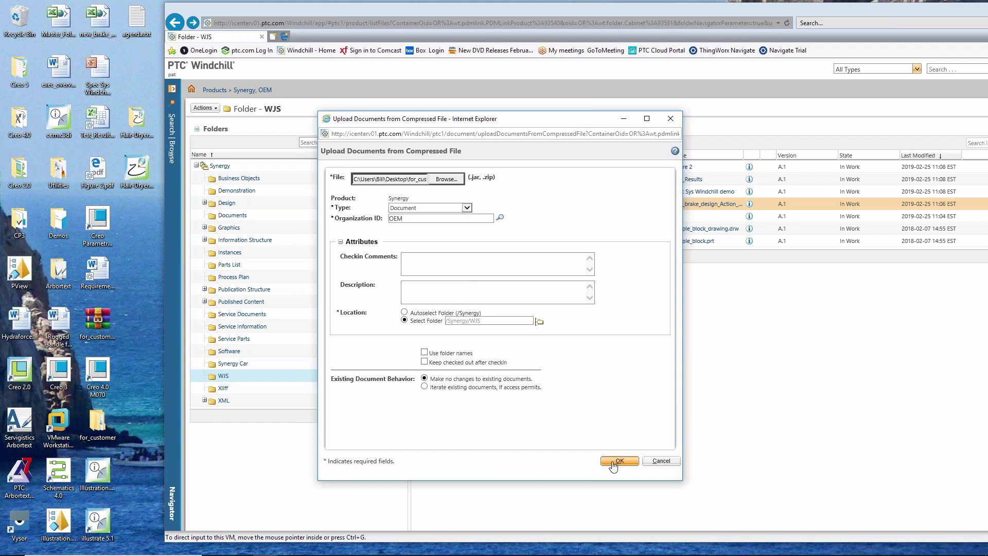
pyautogui.click(418, 220)
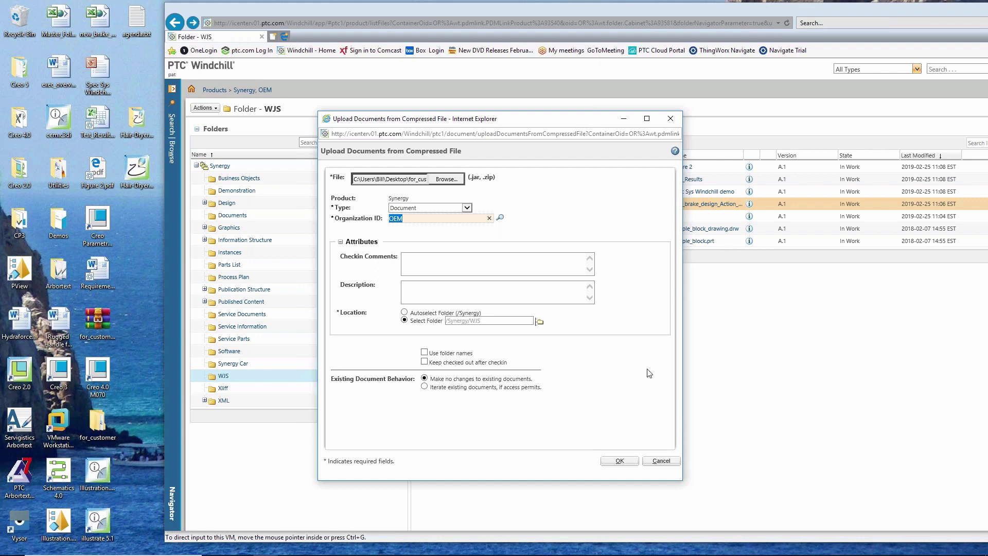
# Cancel the for_customer.zip upload and go back to the WJS folder page.
pyautogui.click(659, 465)
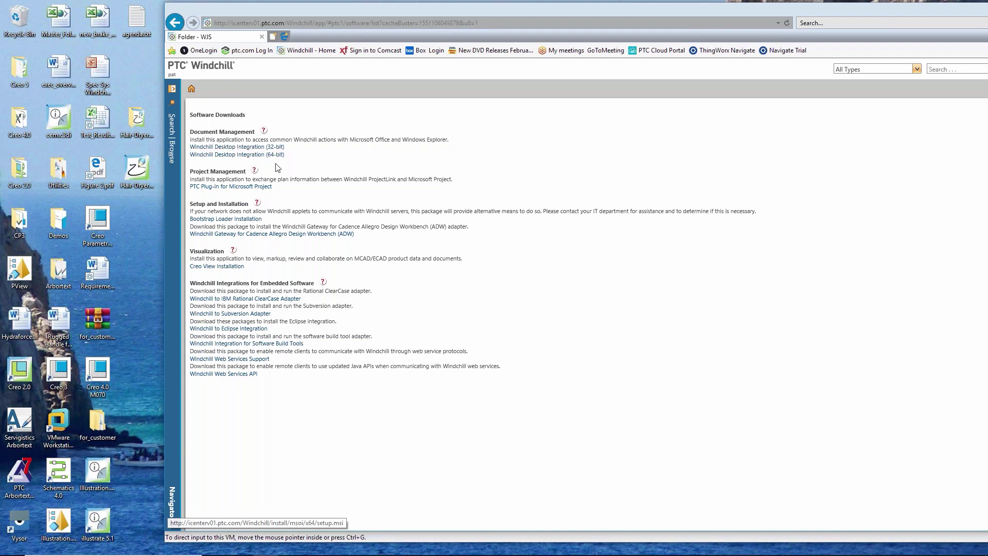
pyautogui.click(174, 22)
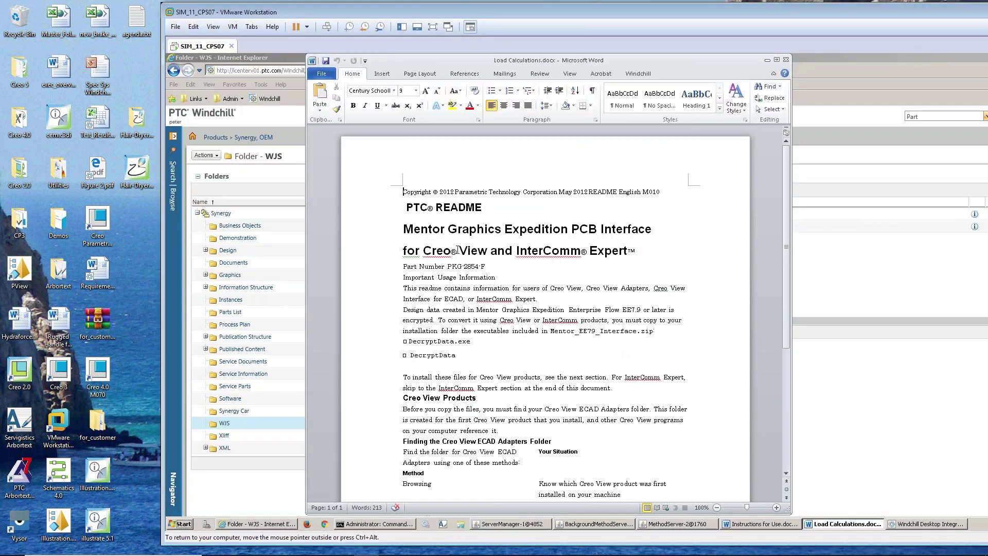
# Show the Windchill ribbon tab in Word for Load Calculations.docx.
pyautogui.click(383, 77)
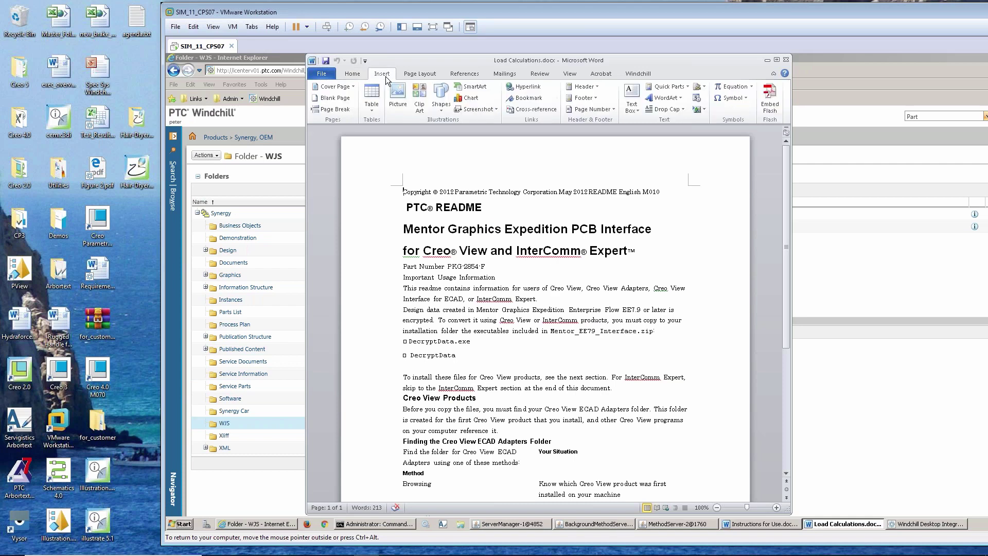
pyautogui.click(634, 75)
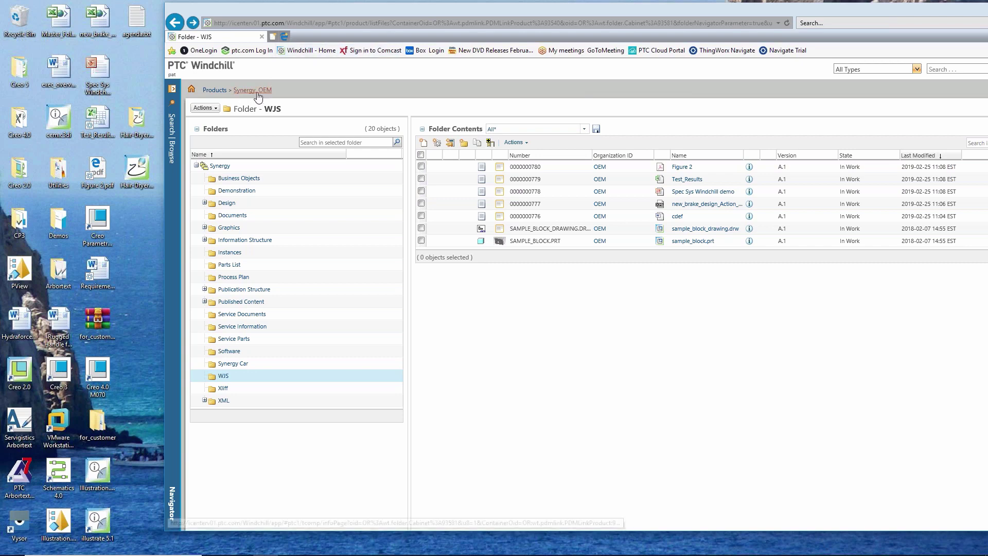
pyautogui.click(524, 143)
pyautogui.moveTo(617, 172)
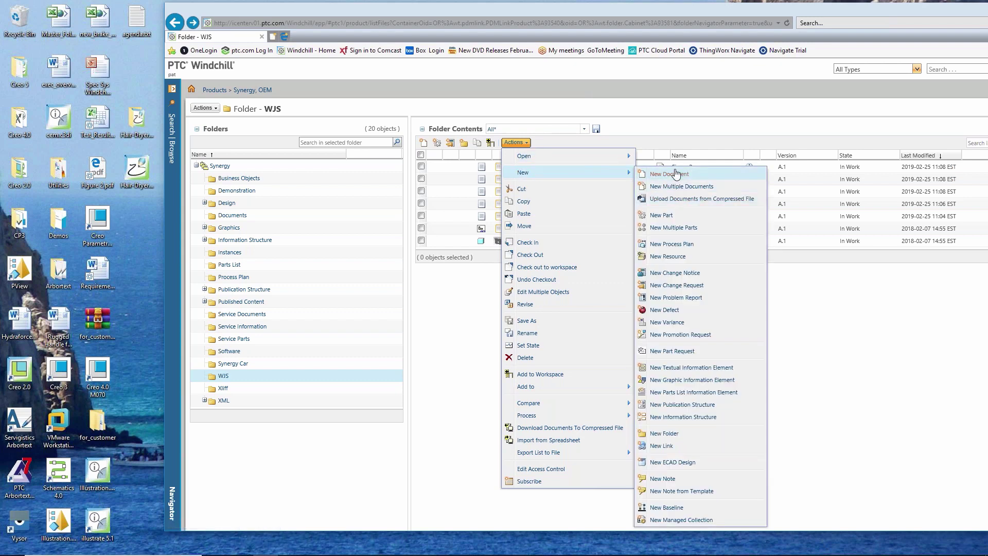
pyautogui.click(669, 174)
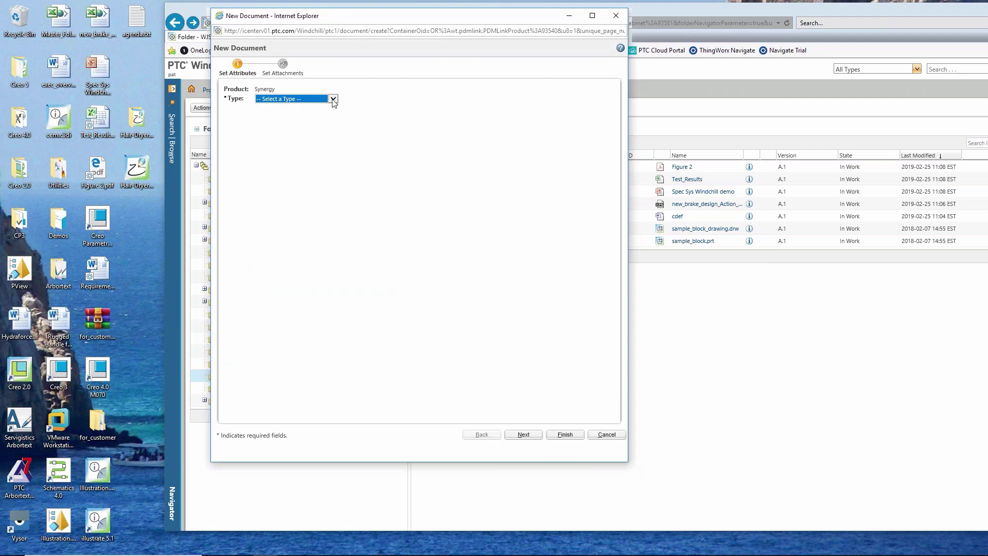
pyautogui.click(333, 99)
pyautogui.click(313, 113)
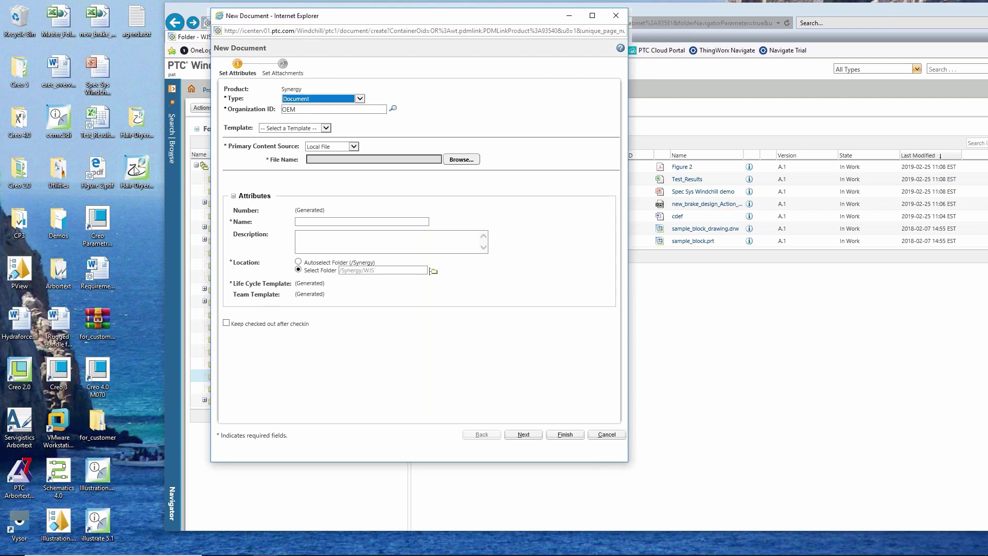
pyautogui.moveTo(135, 170); pyautogui.dragTo(331, 187)
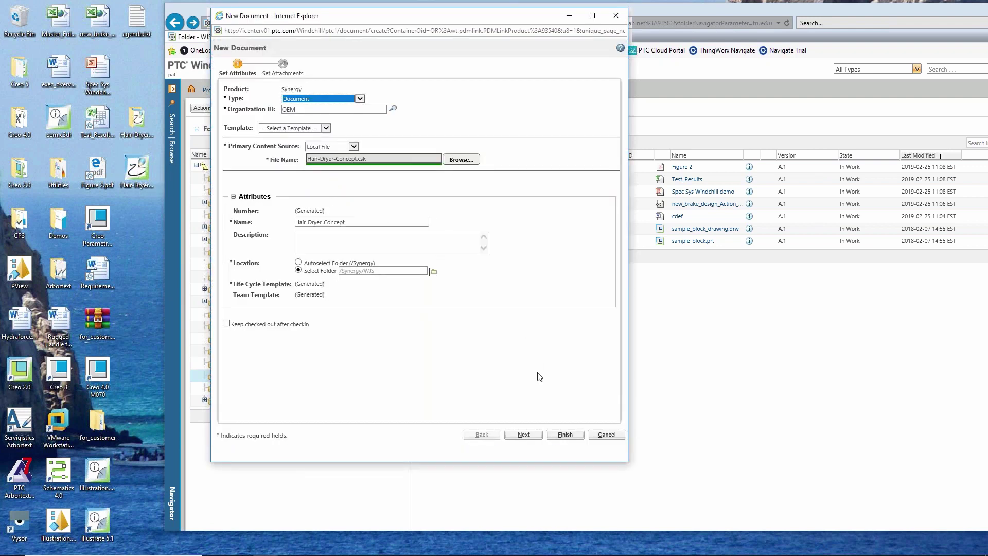
pyautogui.click(566, 436)
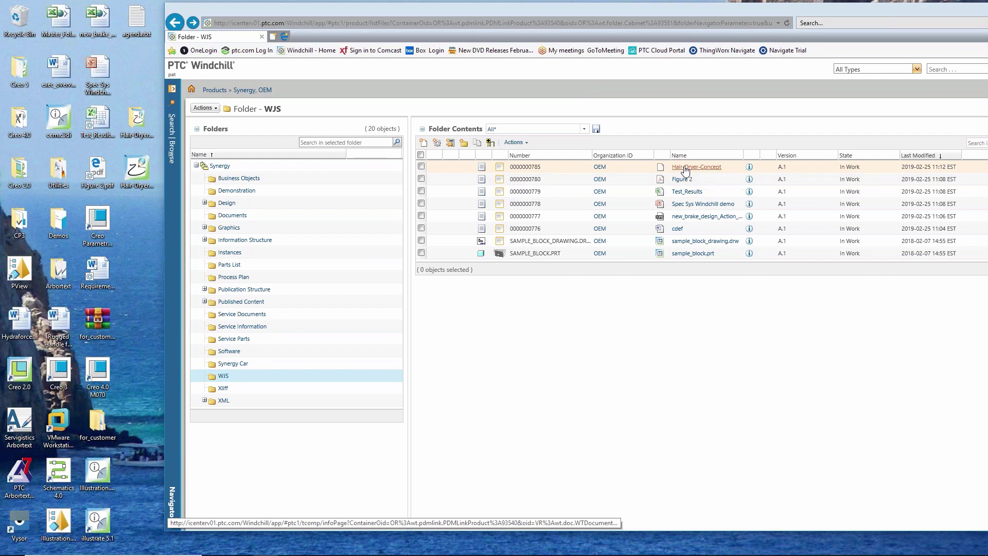
# Check out Hair-Dryer-Concept and save Hair-Dryer-Concept.csk to the Downloads folder.
pyautogui.rightClick(551, 167)
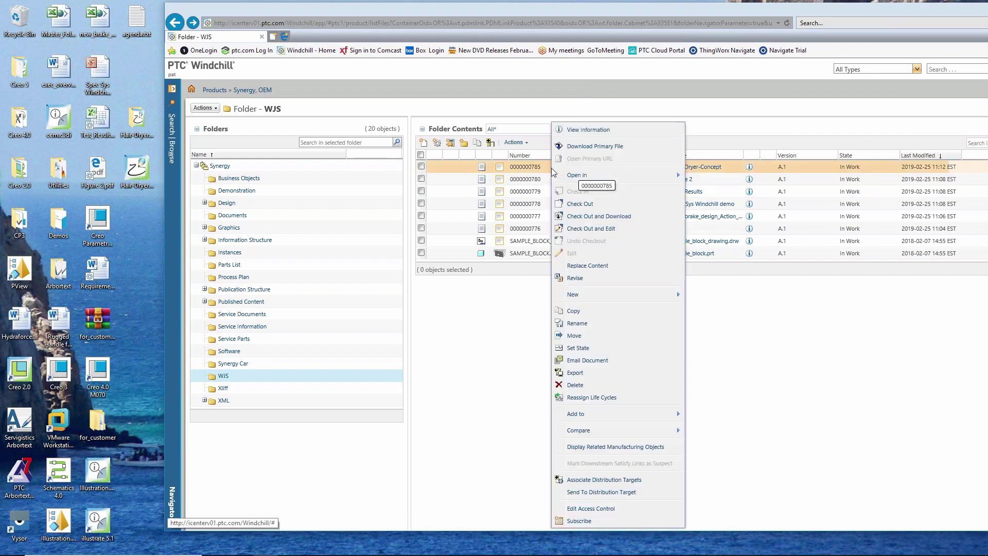
pyautogui.click(573, 219)
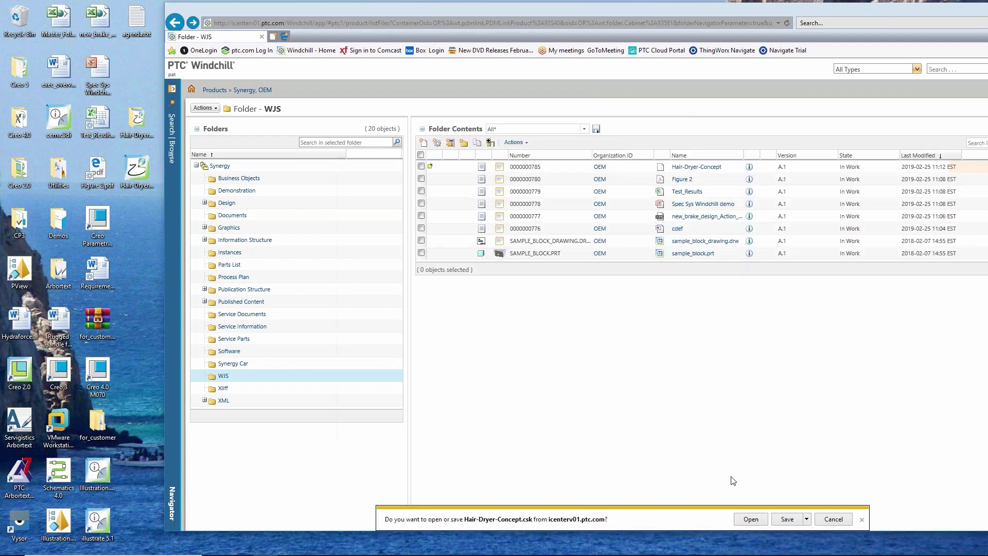
pyautogui.click(786, 519)
pyautogui.click(766, 521)
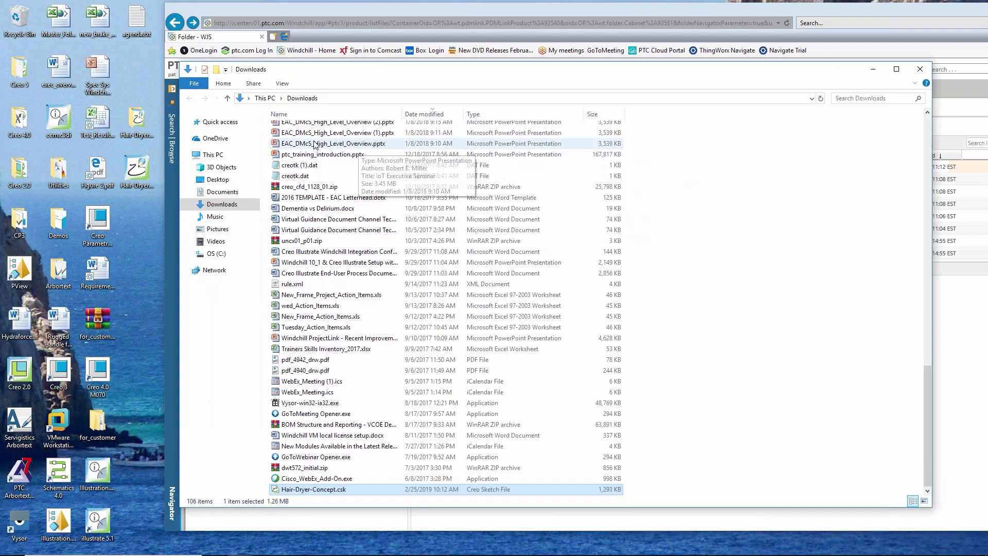
# Sort Downloads newest first by date modified and open Hair-Dryer-Concept.csk in Creo Sketch.
pyautogui.scroll(10, 329, 193)
pyautogui.scroll(12, 330, 193)
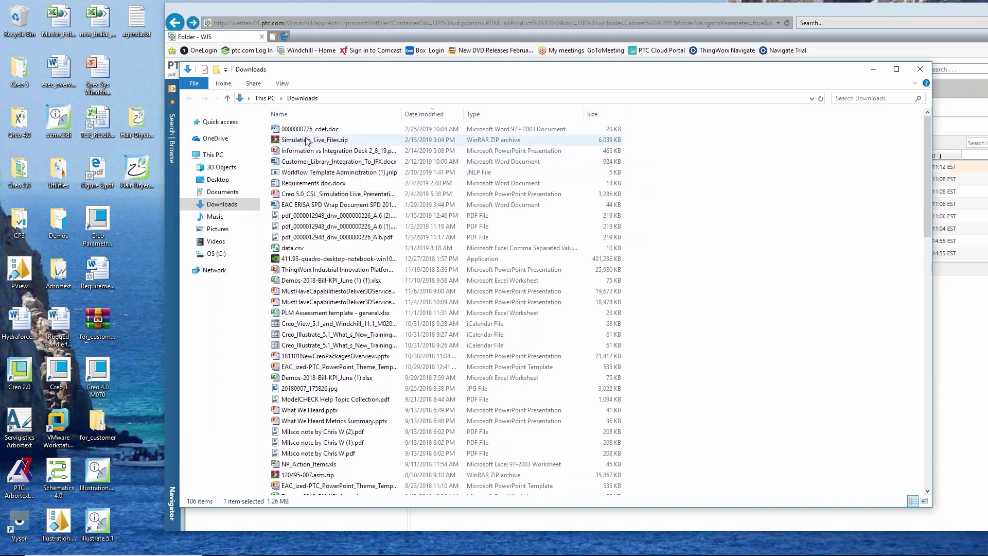
pyautogui.click(414, 114)
pyautogui.click(414, 114)
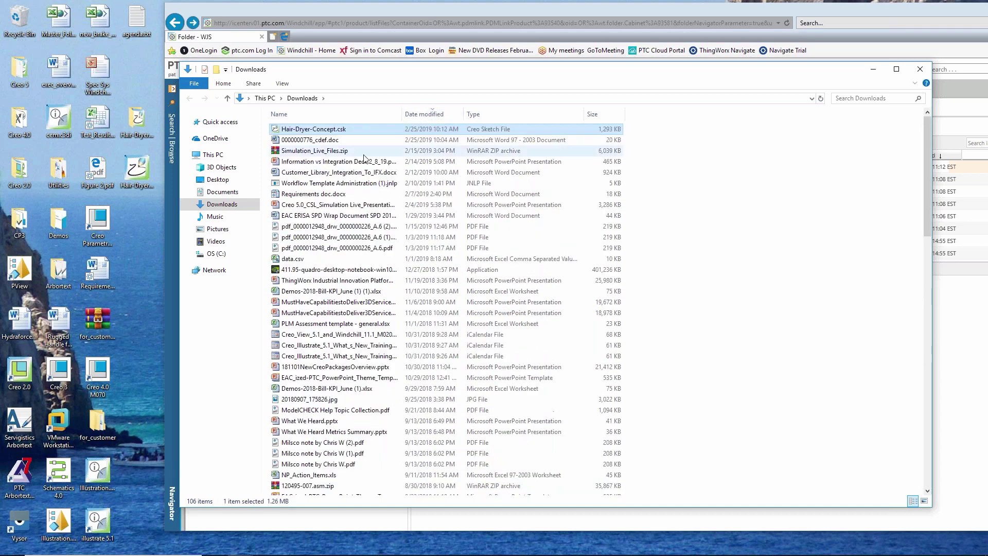
pyautogui.doubleClick(309, 130)
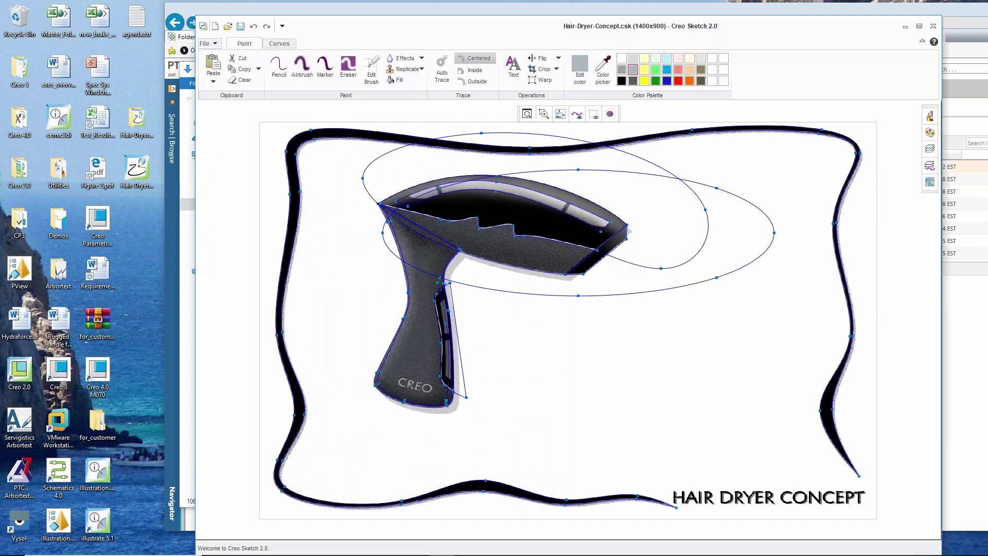
# Airbrush two red wavy strokes to the right of the hair dryer.
pyautogui.click(678, 82)
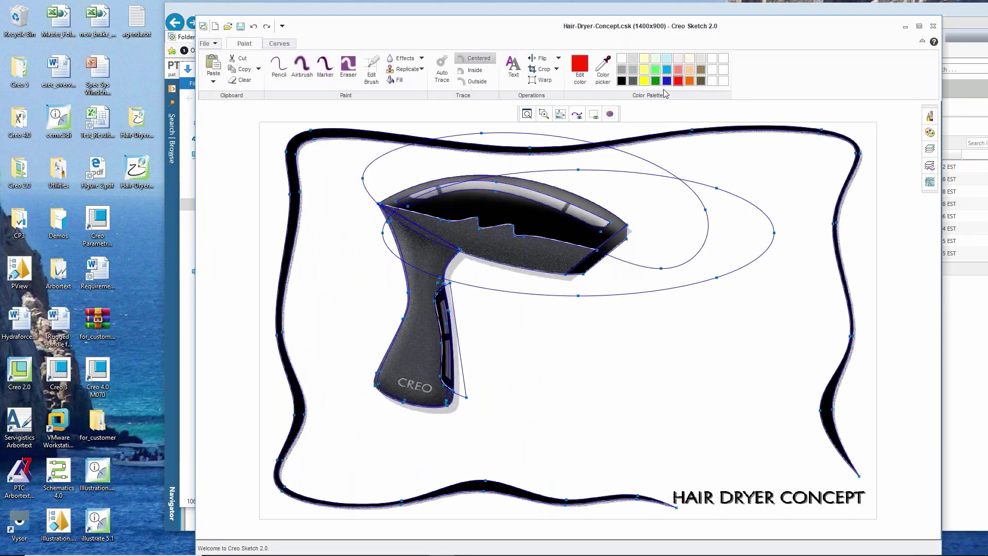
pyautogui.click(302, 67)
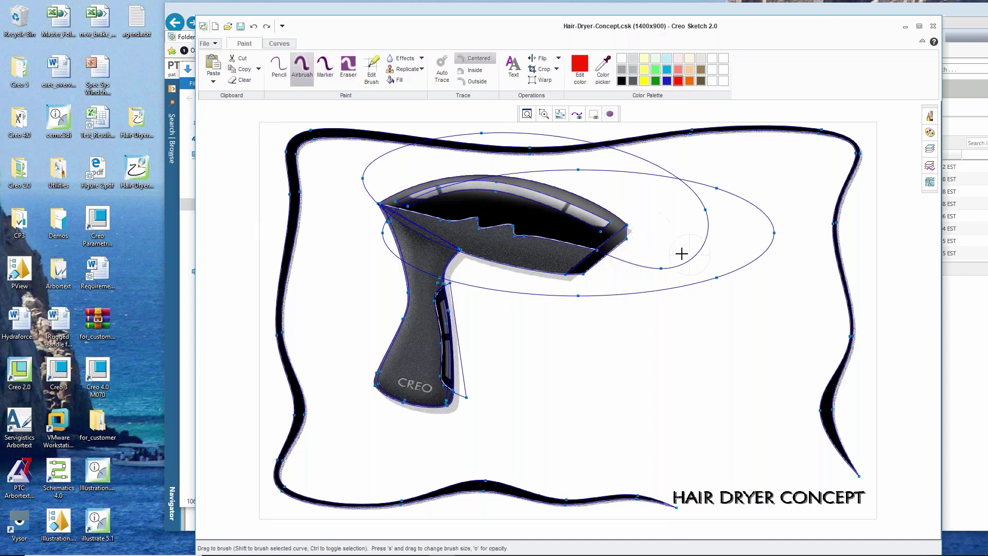
pyautogui.moveTo(642, 253); pyautogui.dragTo(787, 292)
pyautogui.moveTo(665, 289)
pyautogui.mouseDown()
pyautogui.moveTo(713, 329)
pyautogui.moveTo(769, 344)
pyautogui.mouseUp()
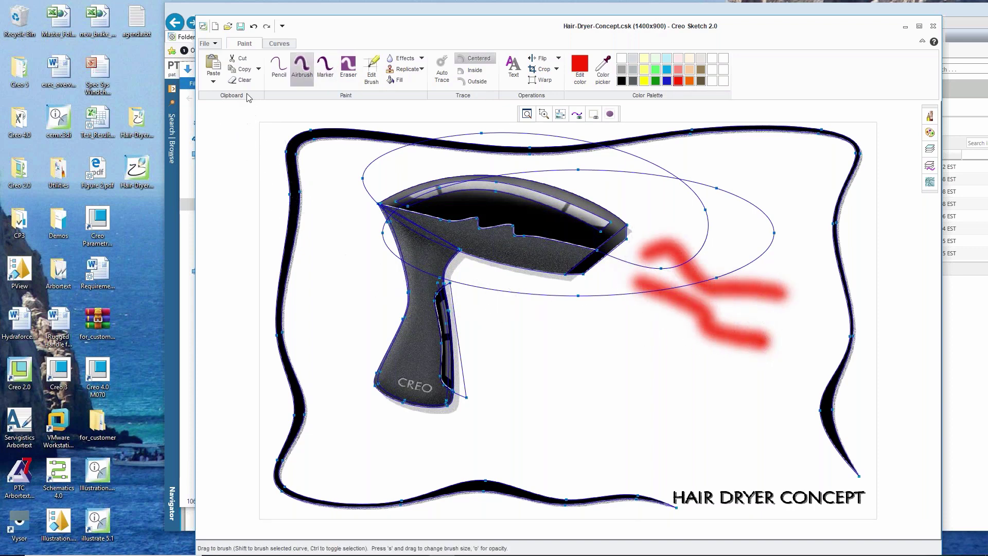
# Exit Creo Sketch, saving the changes to Hair-Dryer-Concept.csk.
pyautogui.click(215, 44)
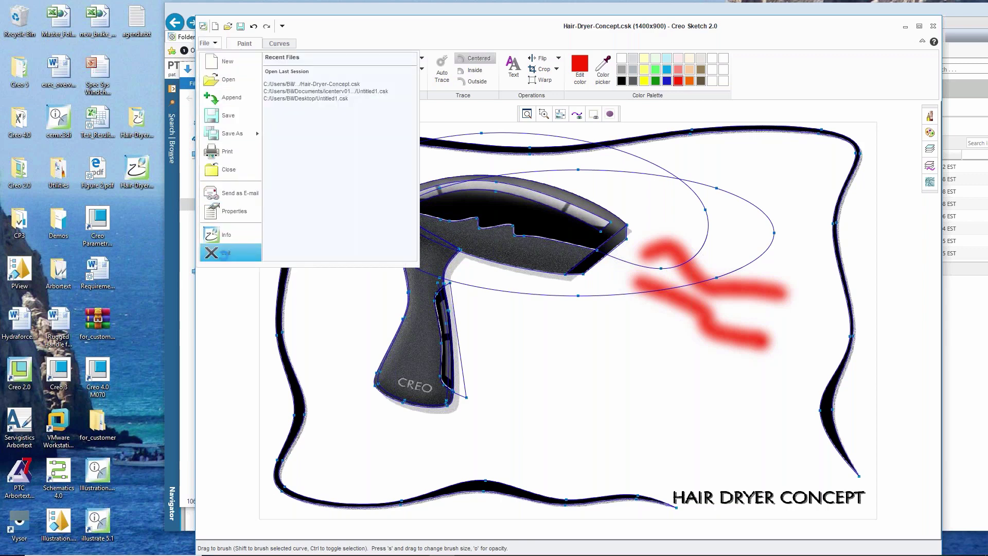
pyautogui.click(224, 256)
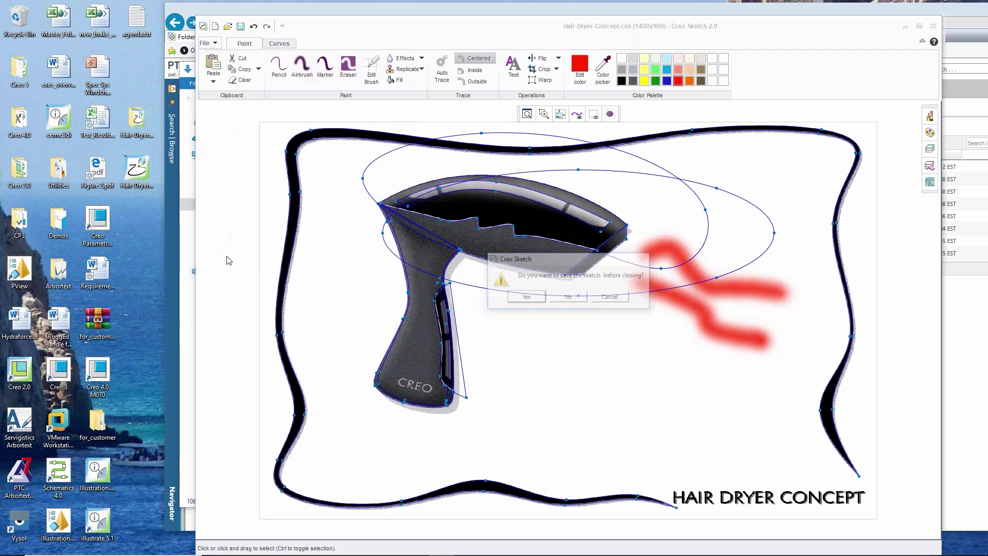
pyautogui.click(533, 300)
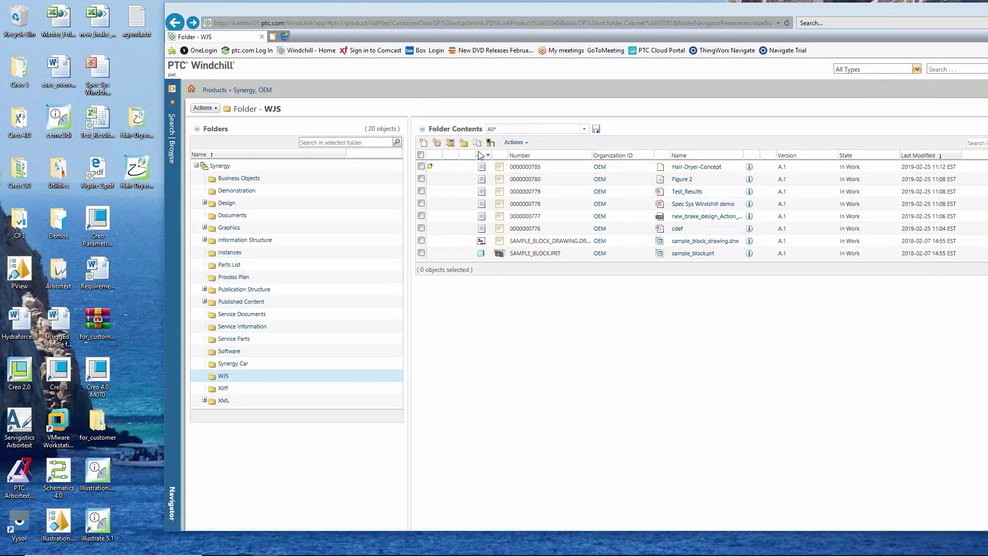
# Check in Hair-Dryer-Concept with Downloads\Hair-Dryer-Concept.csk, making it version A.2.
pyautogui.rightClick(527, 170)
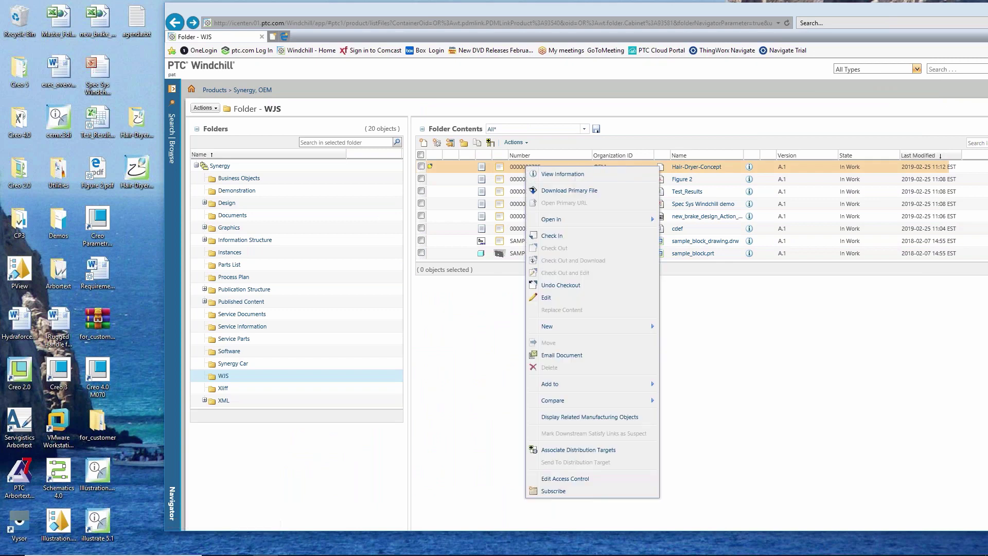
pyautogui.click(551, 237)
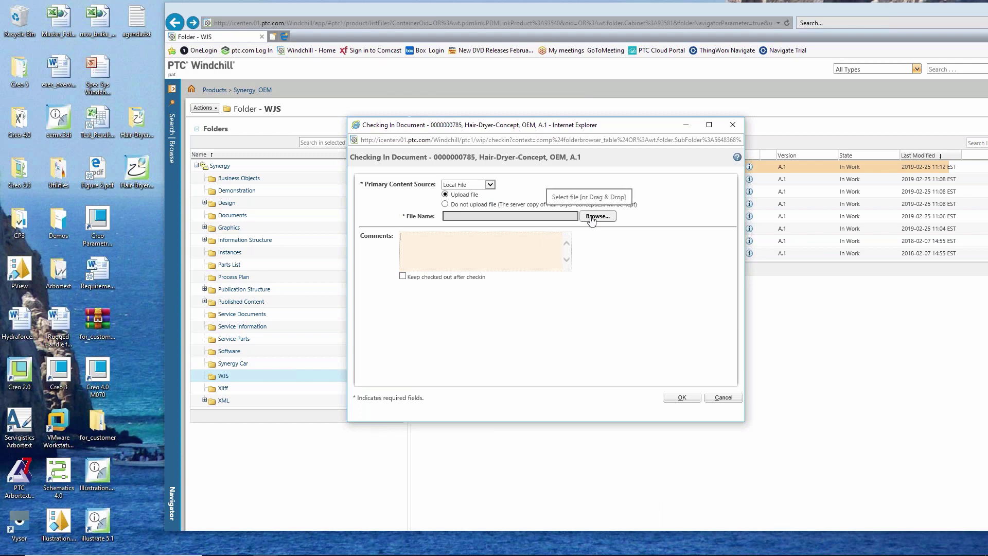
pyautogui.click(597, 216)
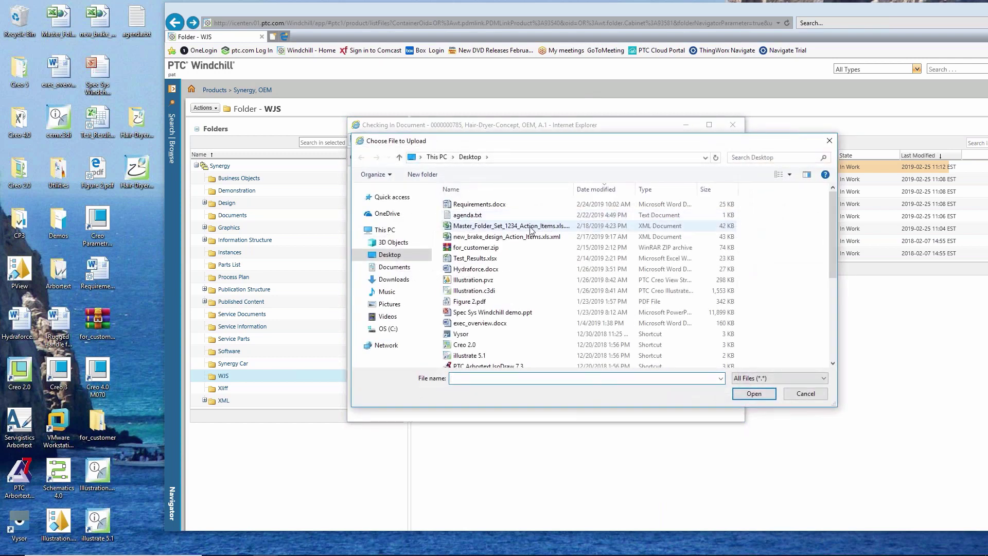
pyautogui.click(408, 280)
pyautogui.click(484, 205)
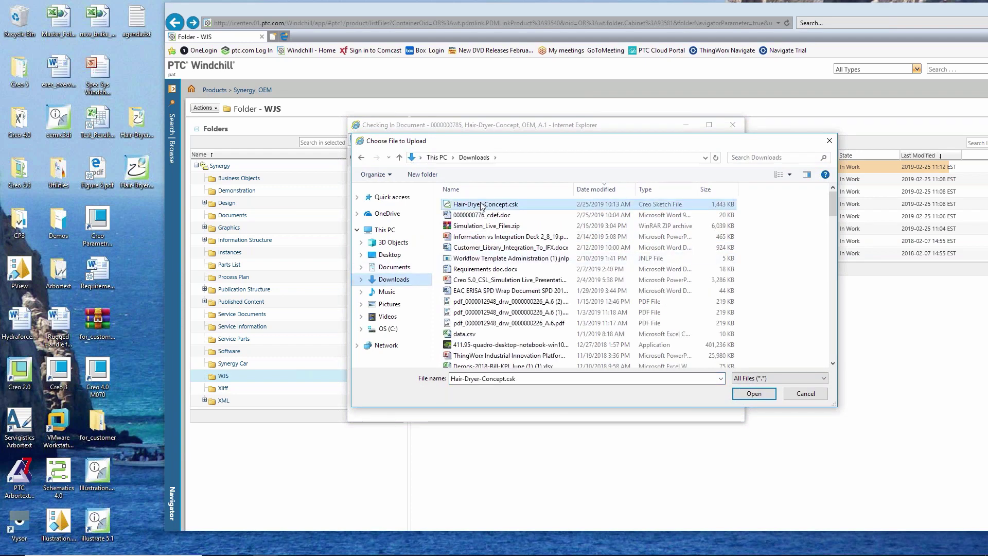
pyautogui.click(752, 393)
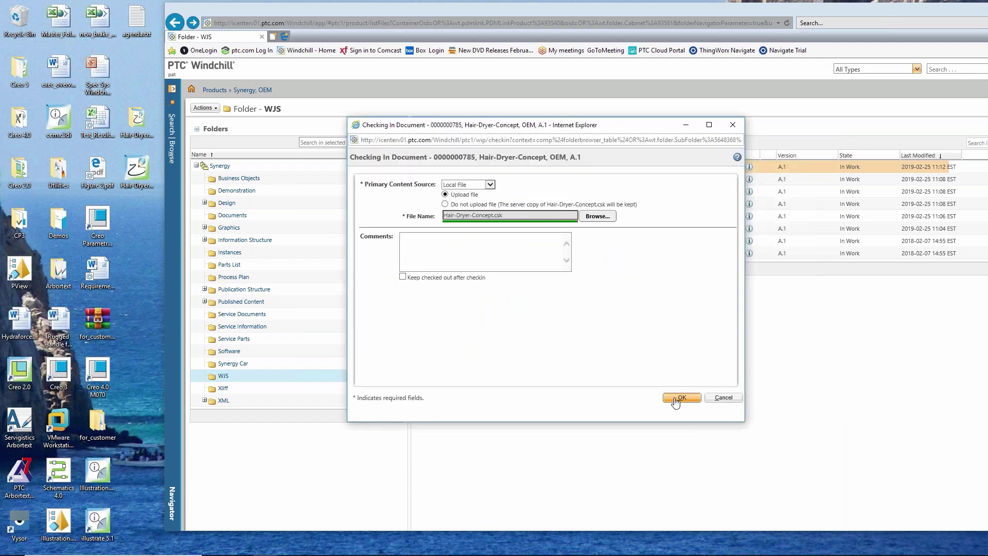
pyautogui.click(680, 400)
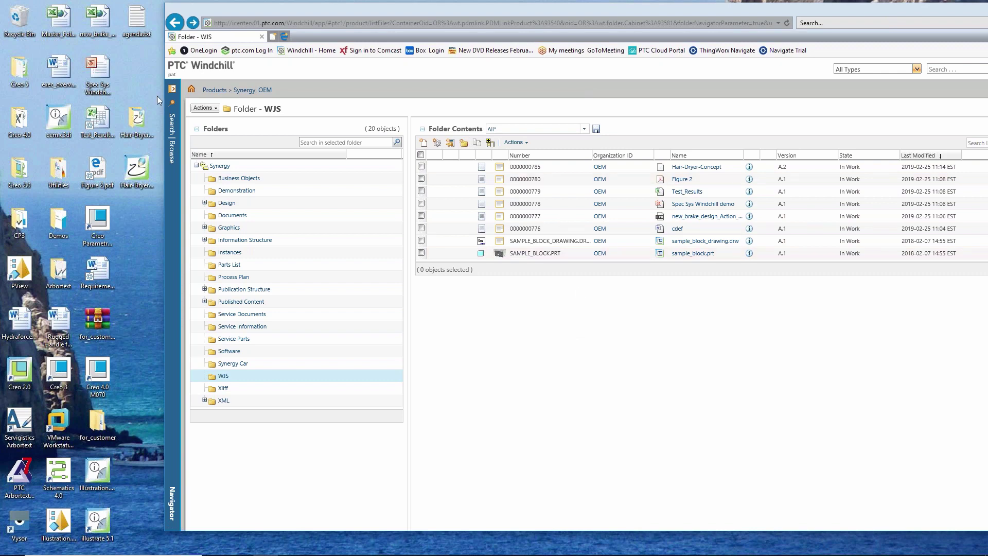
pyautogui.click(526, 144)
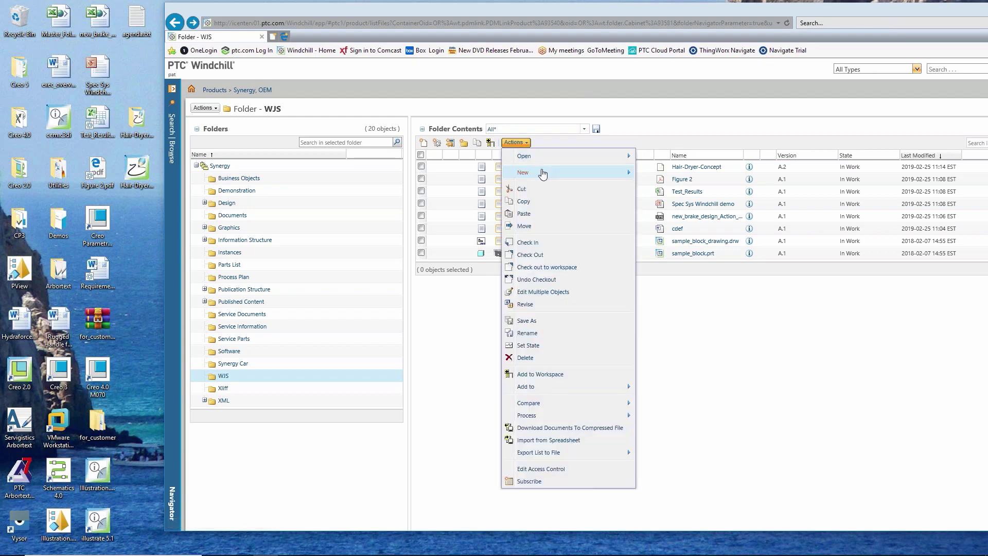
pyautogui.moveTo(542, 175)
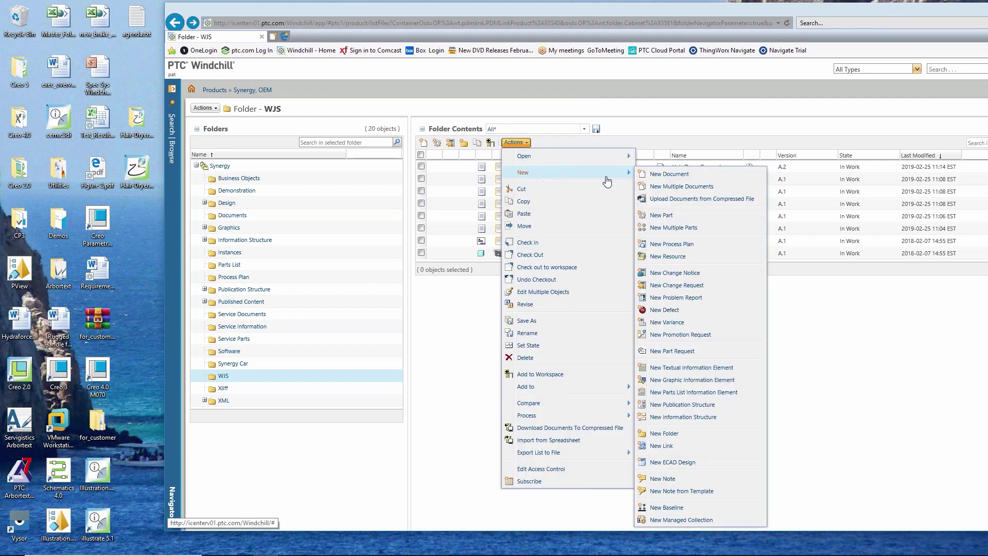
pyautogui.click(665, 180)
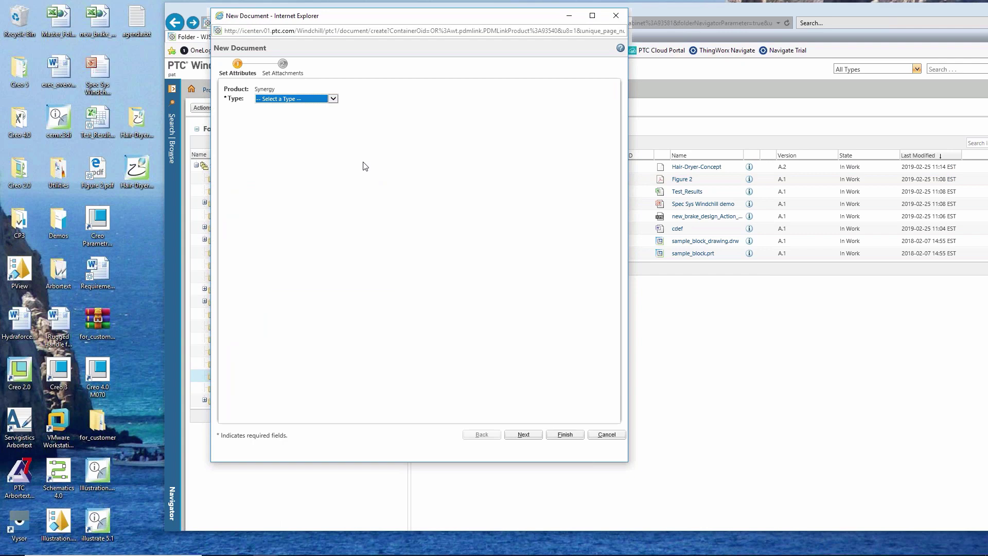
pyautogui.click(333, 98)
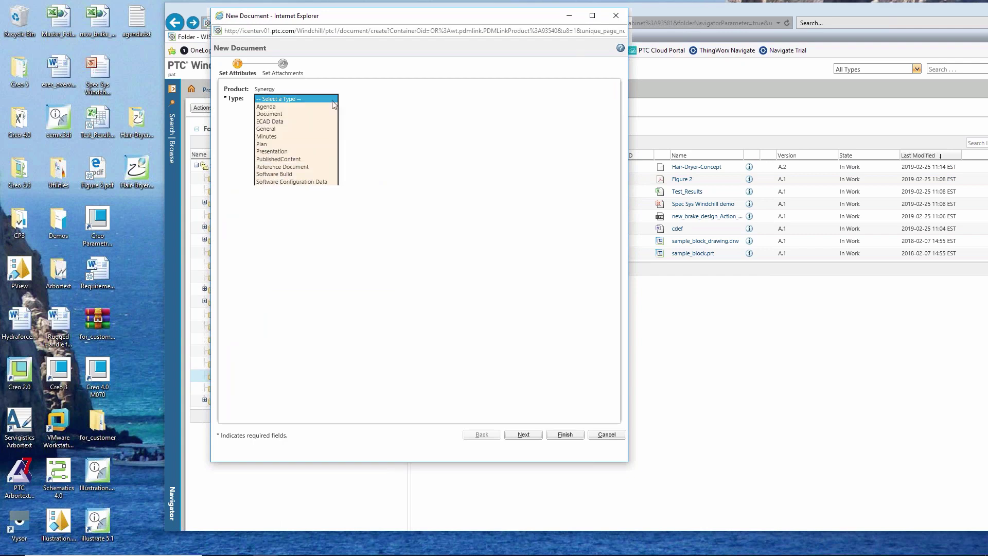
pyautogui.click(305, 114)
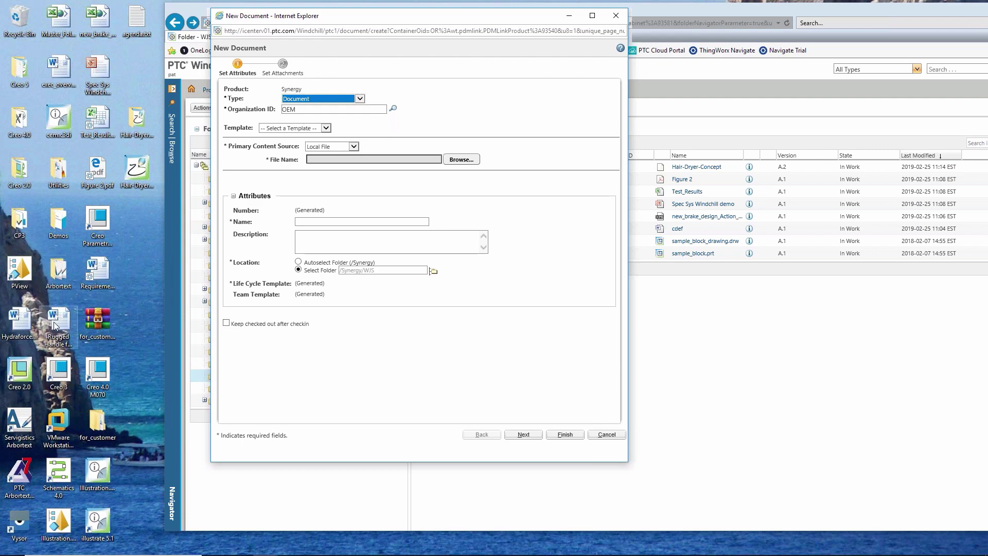
pyautogui.moveTo(61, 324); pyautogui.dragTo(343, 205)
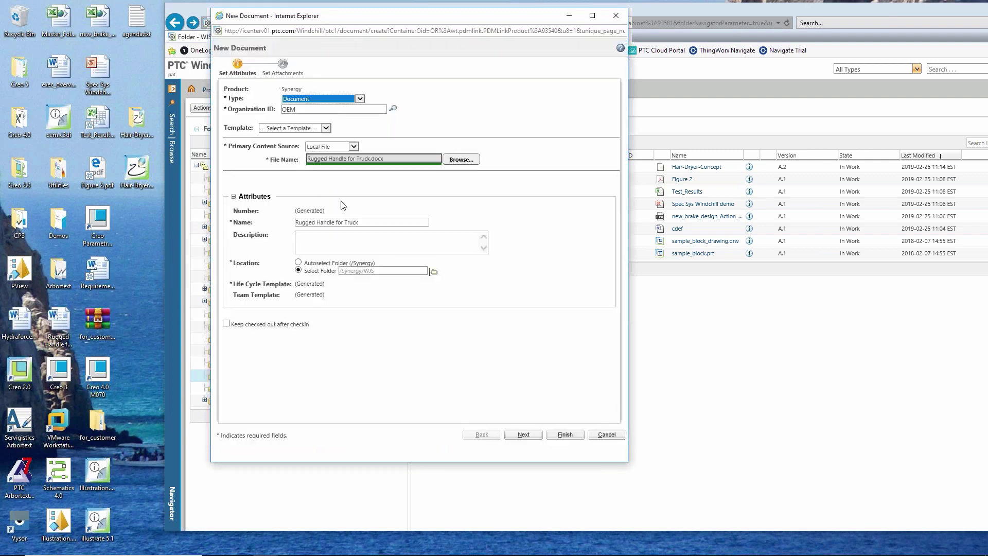
pyautogui.click(565, 435)
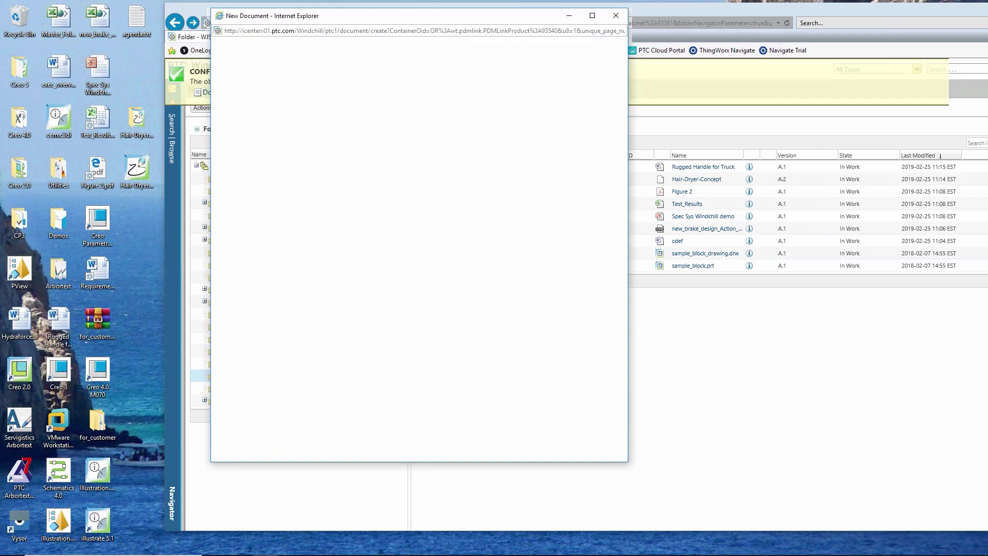
pyautogui.moveTo(503, 168)
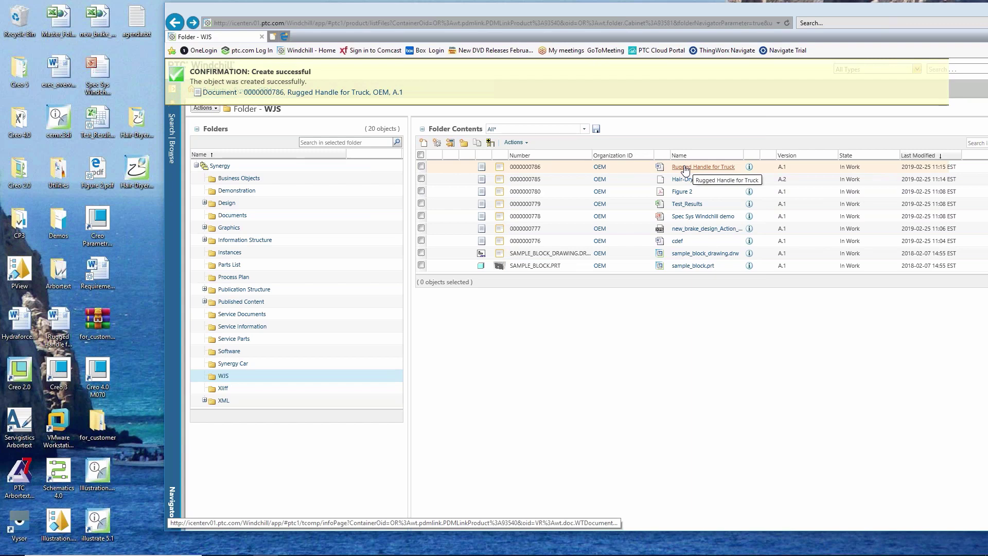
pyautogui.click(683, 169)
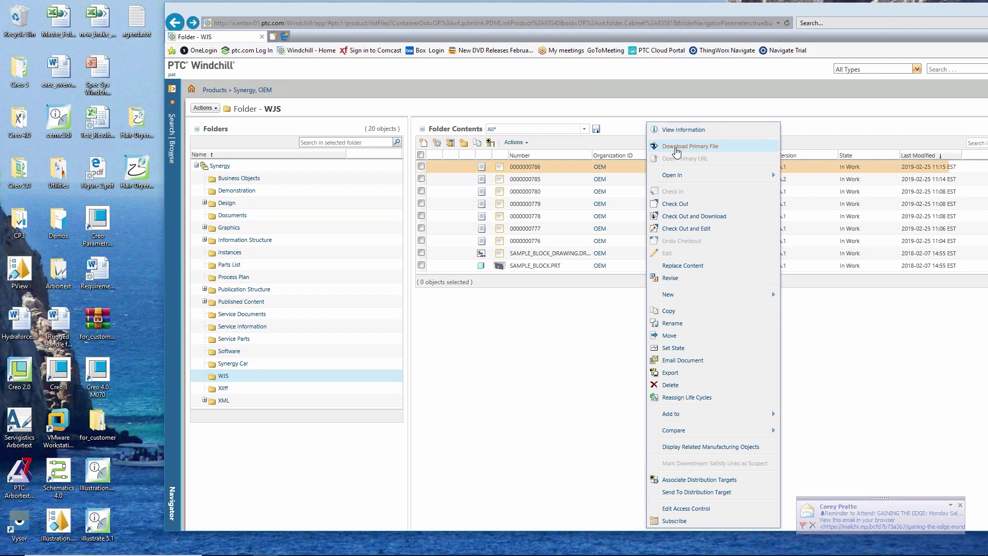
# Download Rugged Handle for Truck.docx and sort Downloads newest first so it appears on top.
pyautogui.click(676, 147)
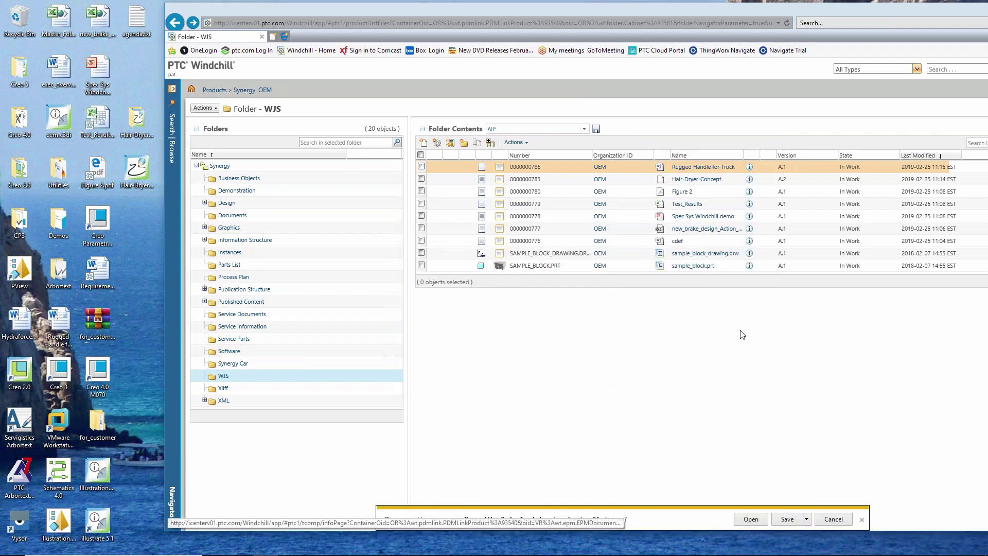
pyautogui.click(786, 519)
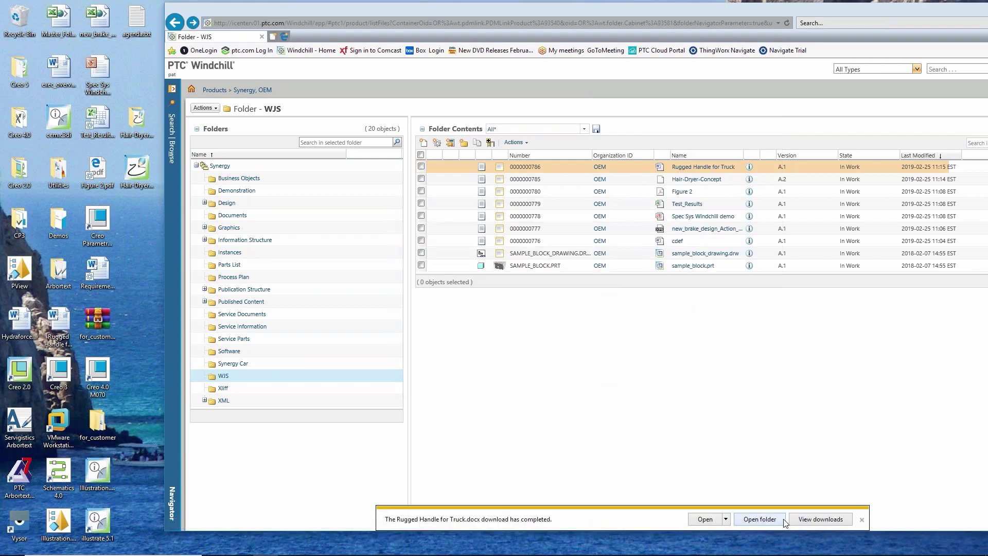
pyautogui.click(759, 519)
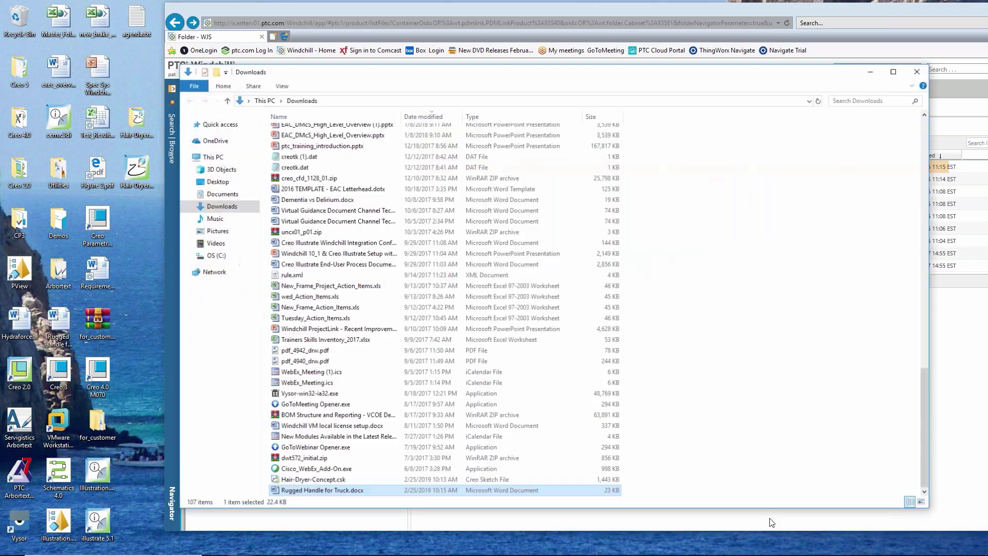
pyautogui.scroll(5, 323, 173)
pyautogui.scroll(20, 323, 176)
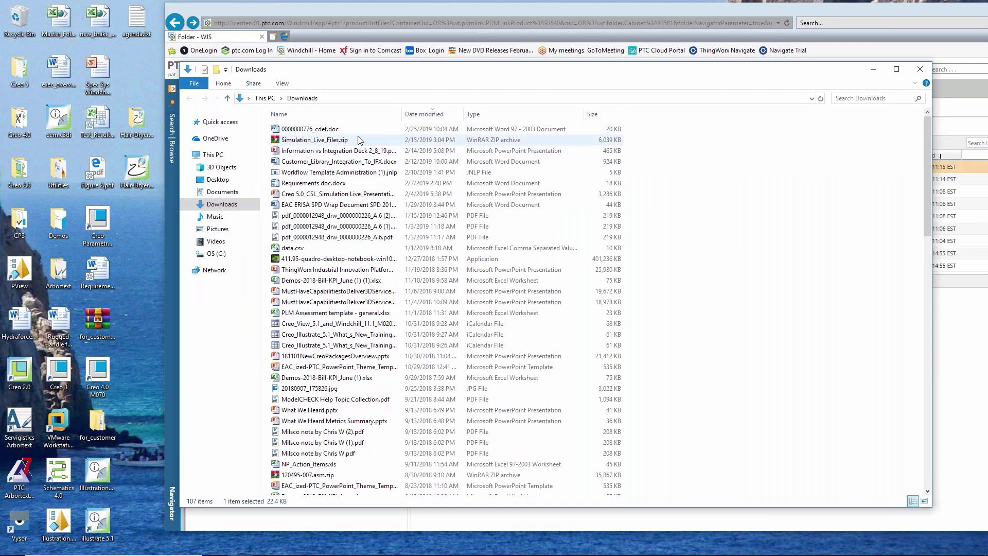
pyautogui.click(418, 115)
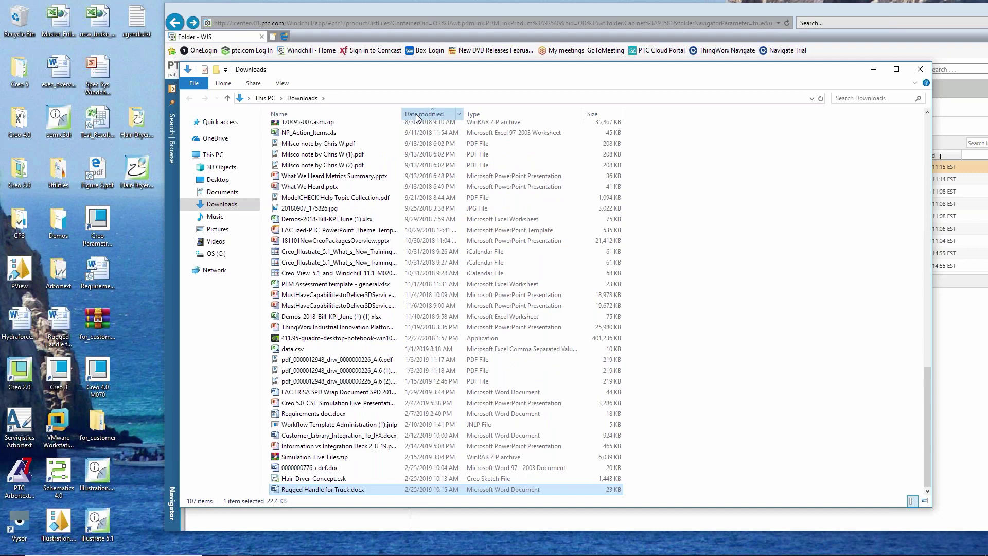
pyautogui.click(417, 115)
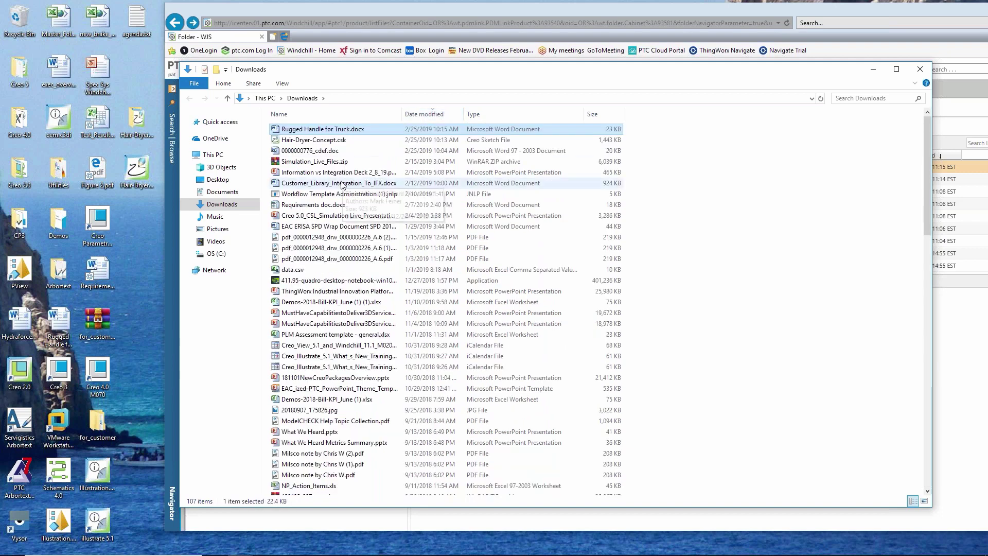
# Open Rugged Handle for Truck.docx, enable editing, and add 'For trucks Only' on a new line below the title.
pyautogui.doubleClick(320, 130)
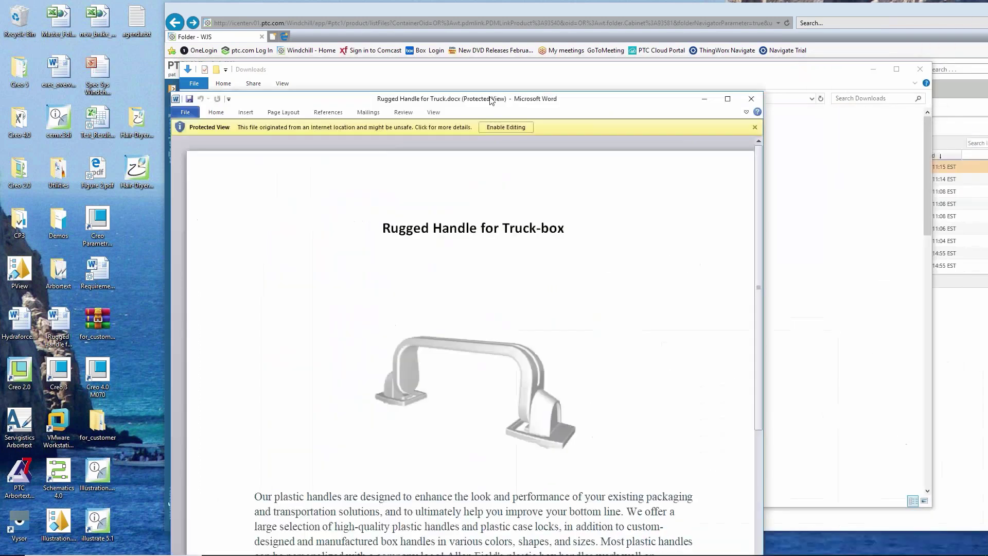
pyautogui.click(523, 52)
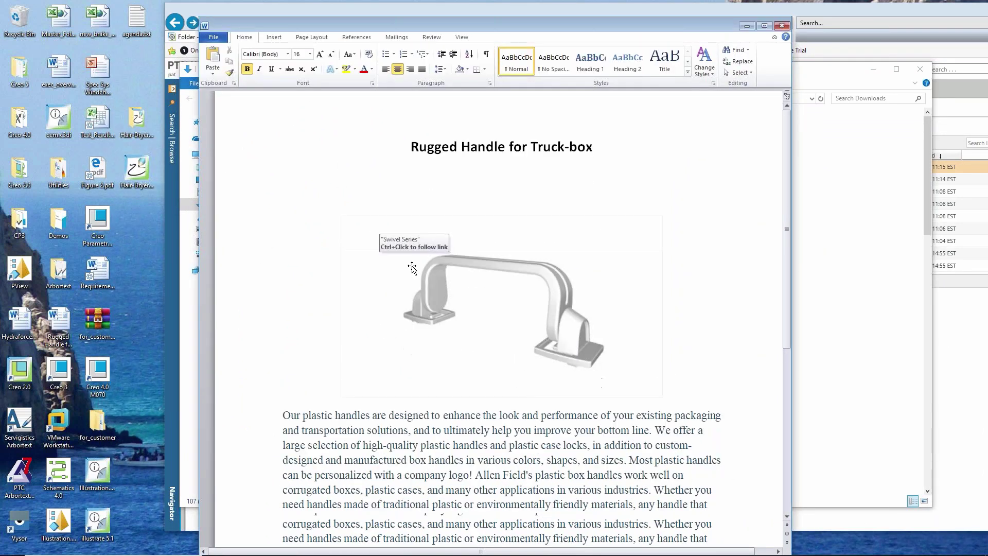
pyautogui.click(612, 173)
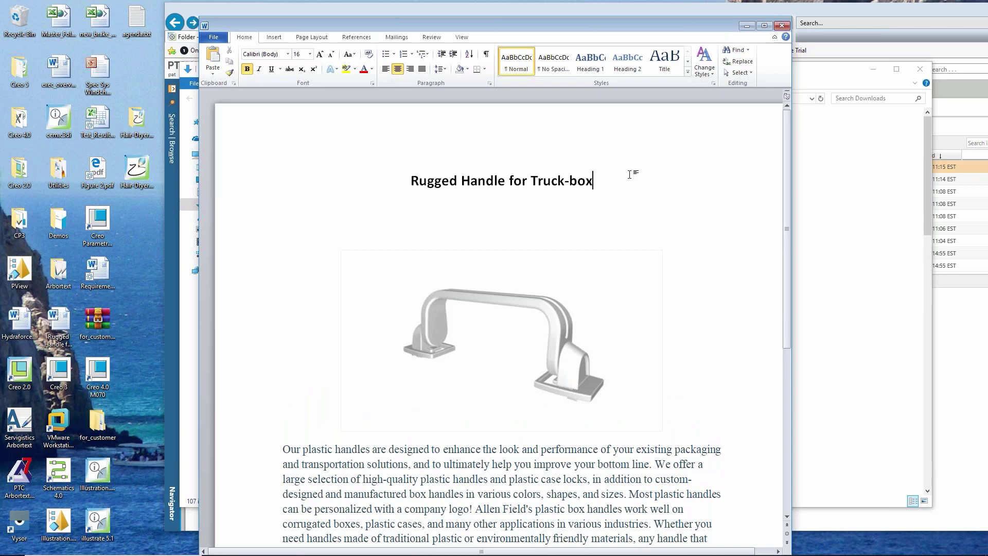
pyautogui.press('Return')
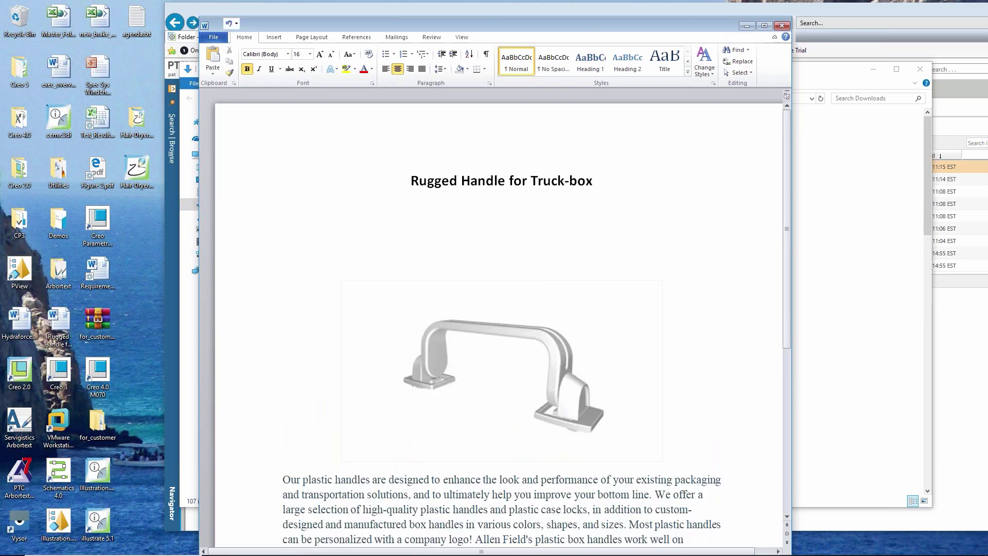
pyautogui.write('For trucks Only')
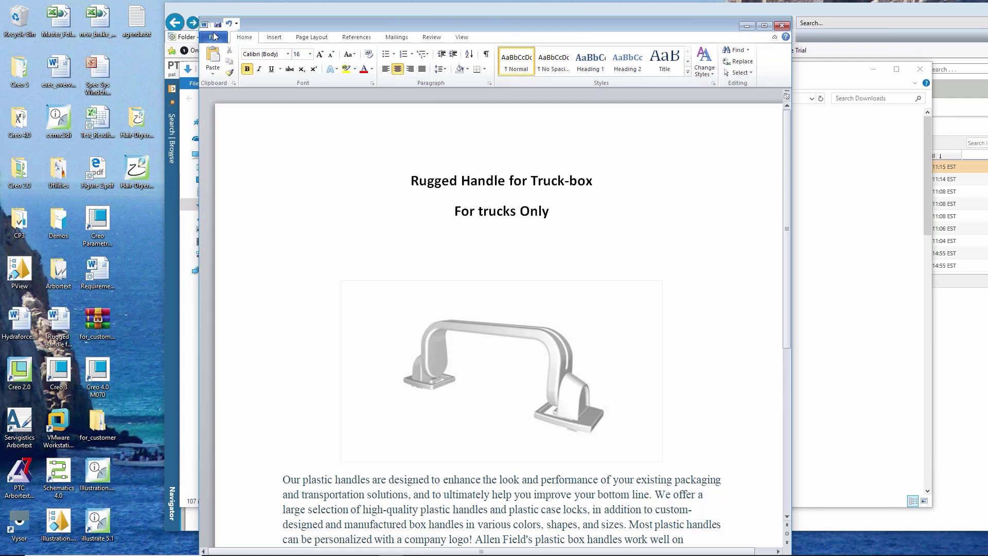
# Save the edited document and close Word.
pyautogui.click(214, 36)
pyautogui.click(218, 50)
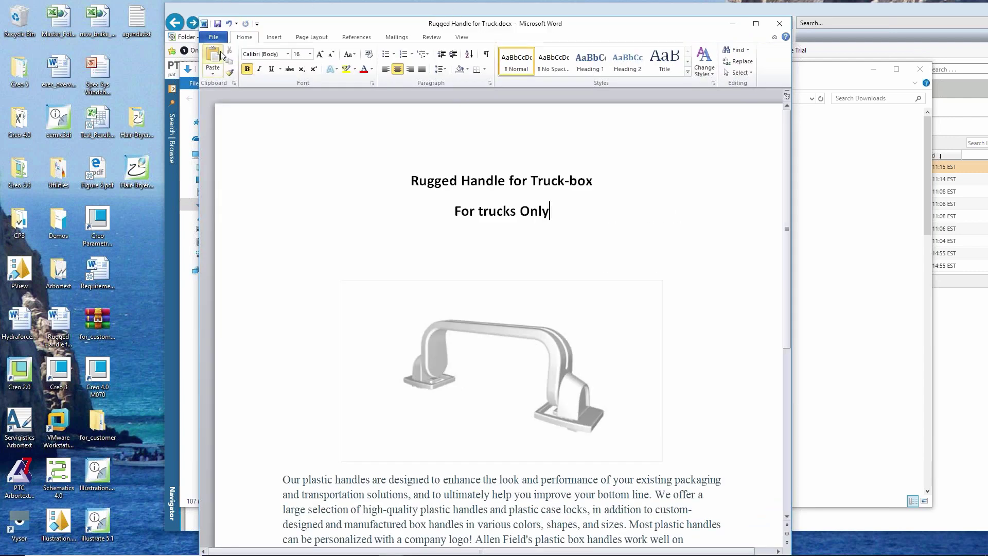
pyautogui.click(779, 24)
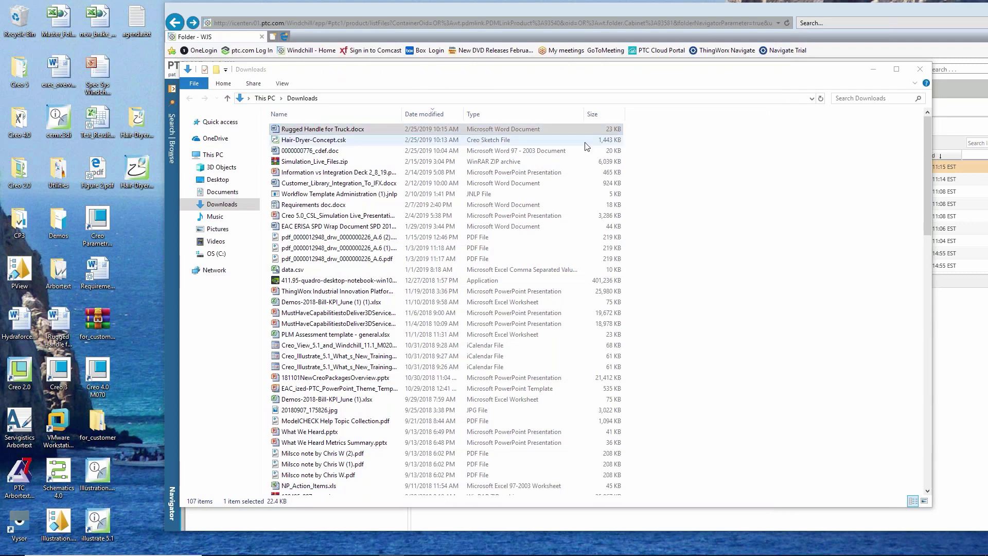
# Replace the Rugged Handle for Truck document's content with the edited local Rugged Handle for Truck.docx.
pyautogui.click(873, 70)
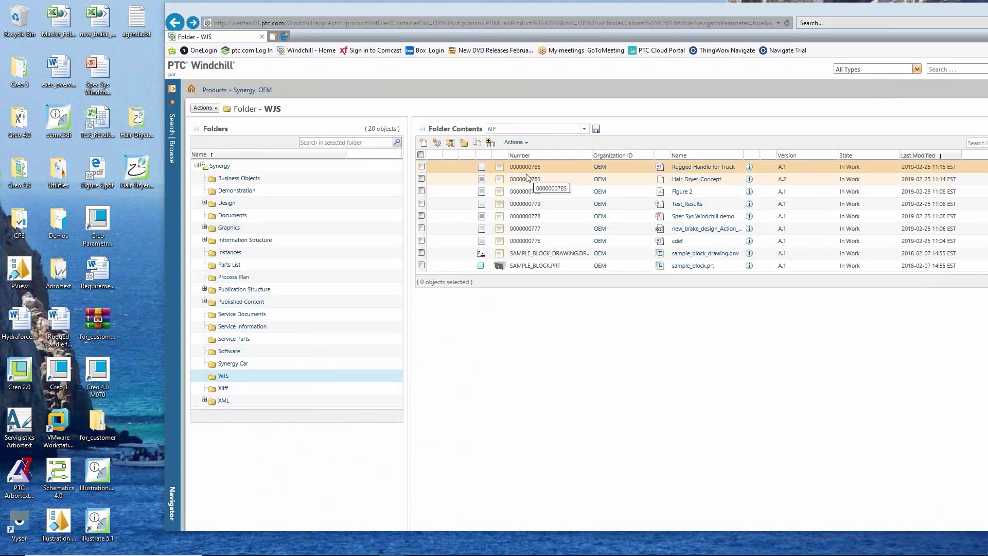
pyautogui.rightClick(552, 165)
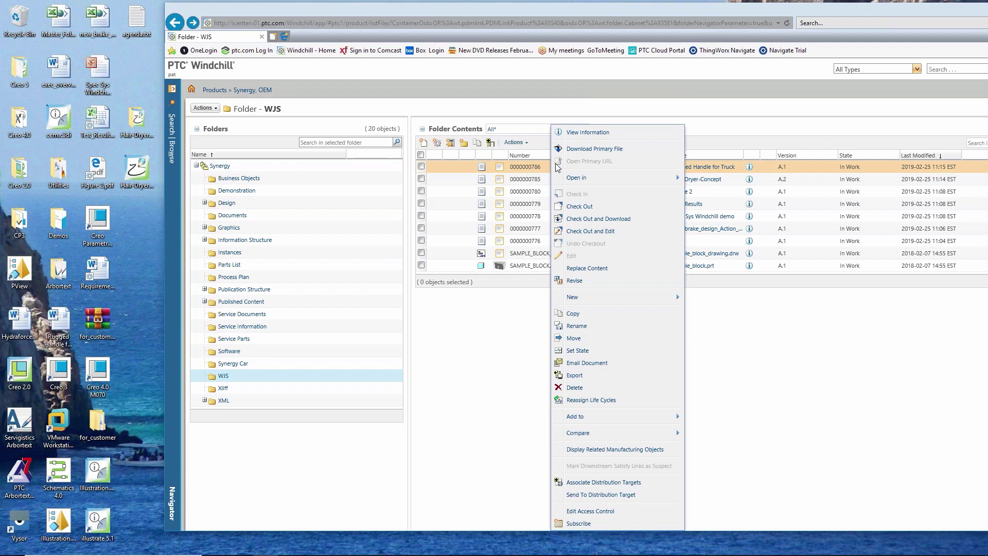
pyautogui.click(580, 272)
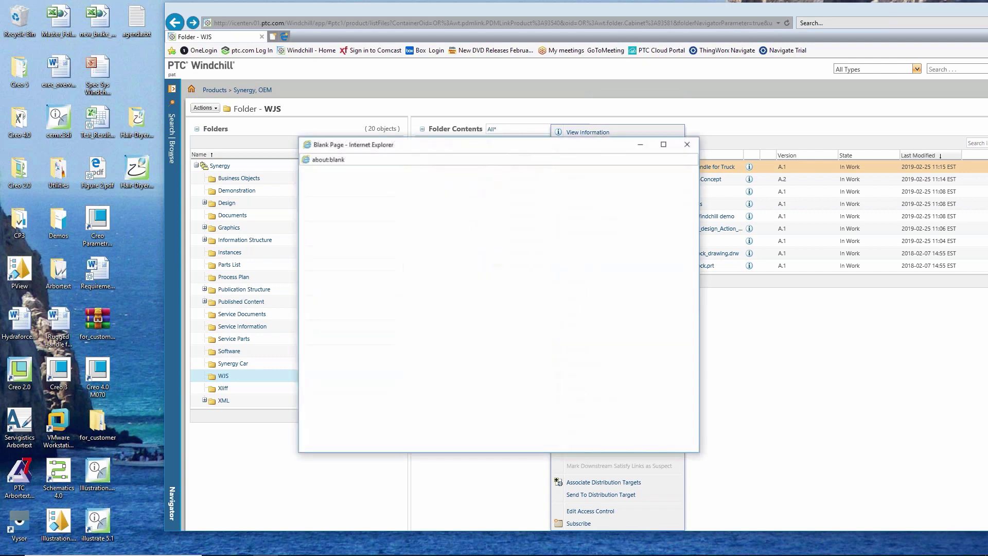
pyautogui.click(548, 236)
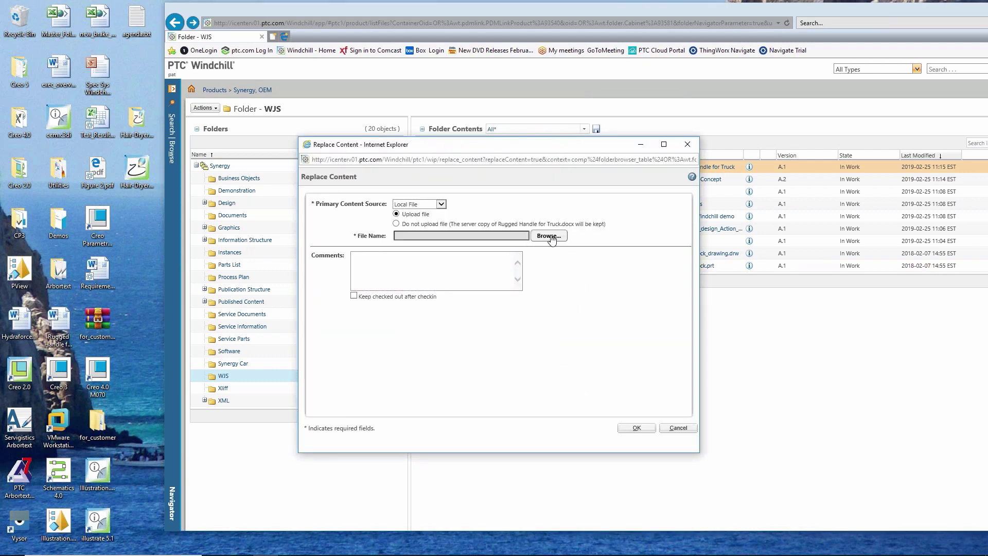
pyautogui.click(436, 224)
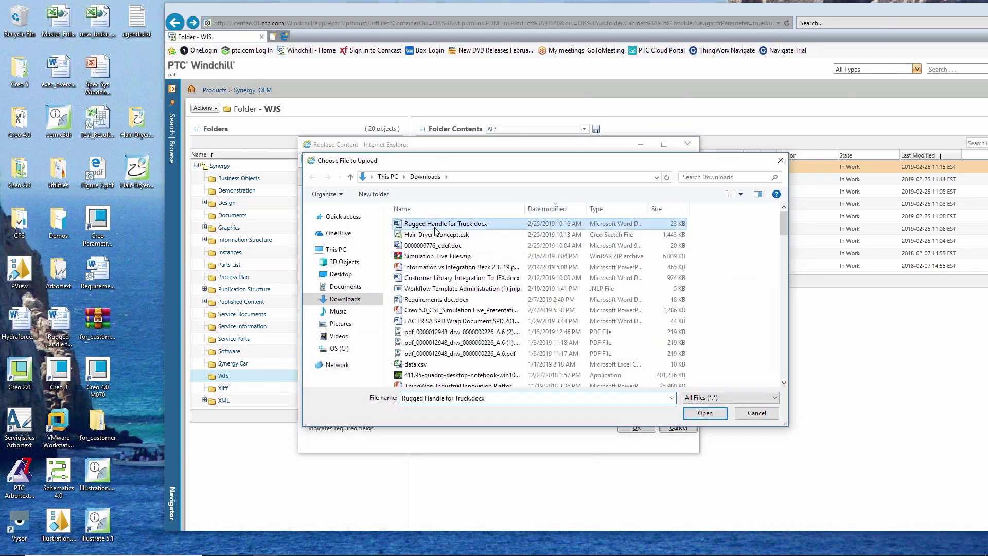
pyautogui.click(687, 413)
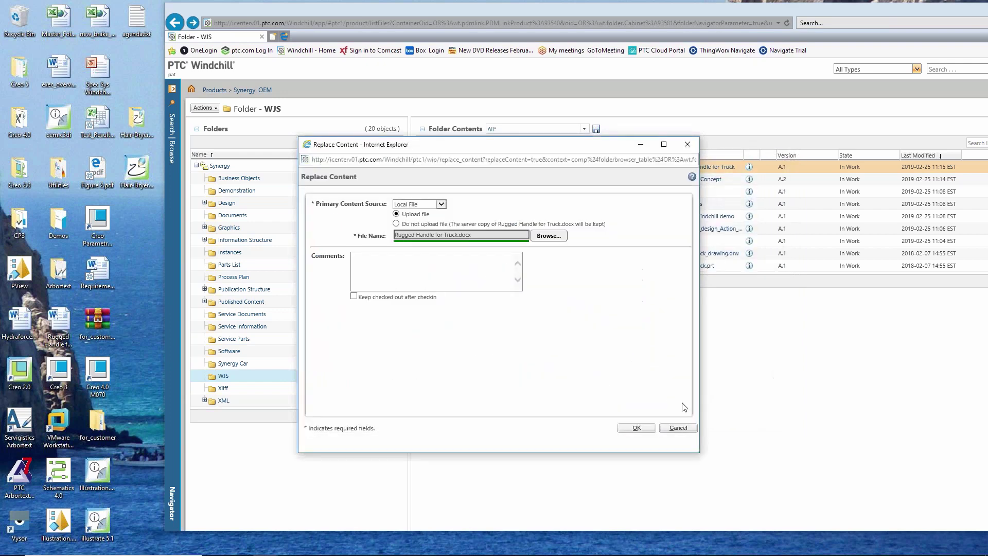
pyautogui.click(637, 427)
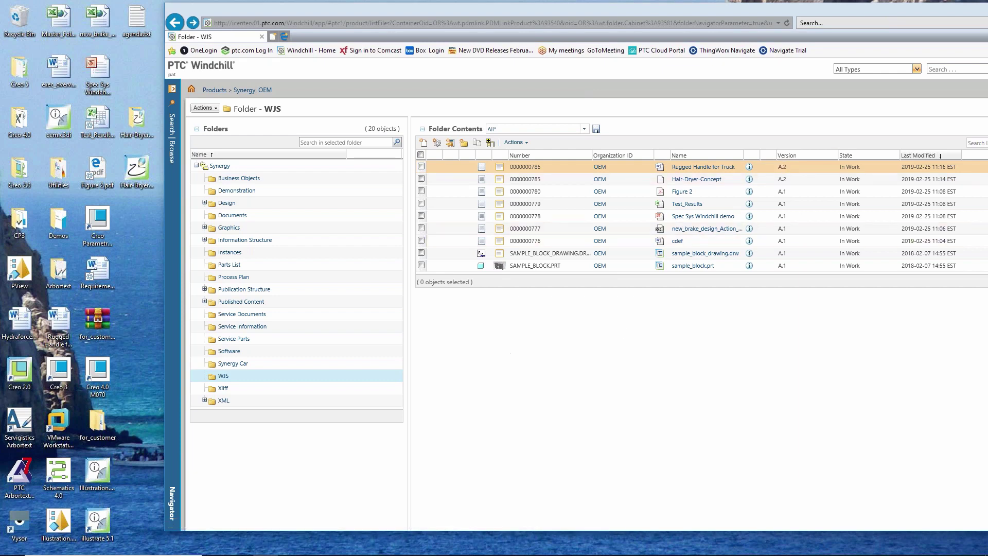
# Open a new File Explorer window from the taskbar and move it up and left.
pyautogui.moveTo(98, 553)
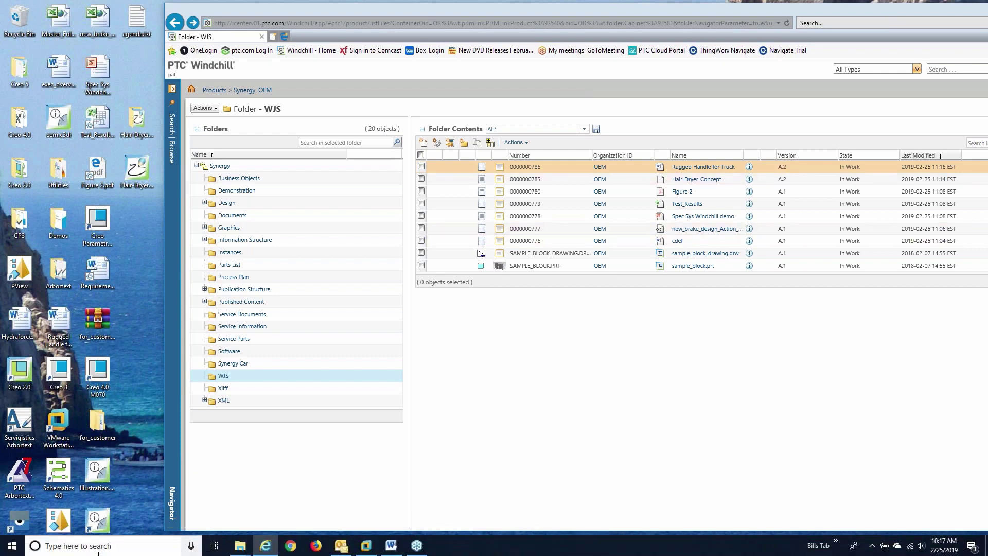
pyautogui.rightClick(239, 545)
pyautogui.click(219, 491)
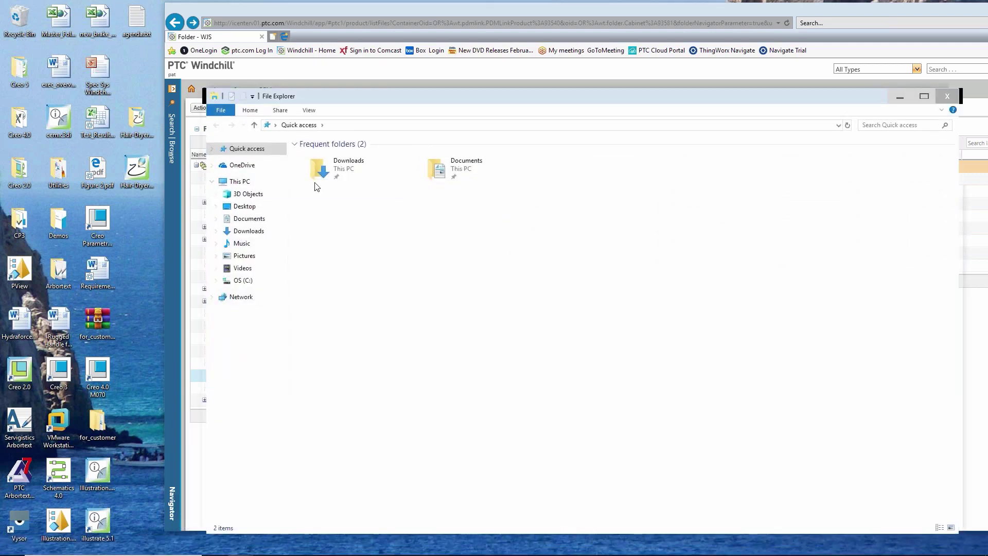
pyautogui.moveTo(375, 97); pyautogui.dragTo(339, 86)
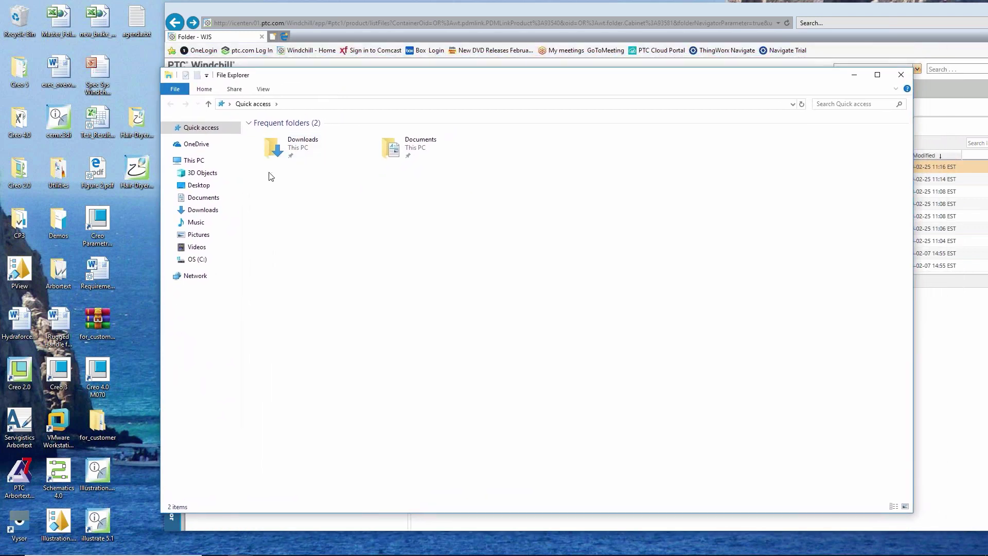
# Navigate This PC > Windchill Documents > icenterv01 > Product > Synergy and open WJS.
pyautogui.click(204, 163)
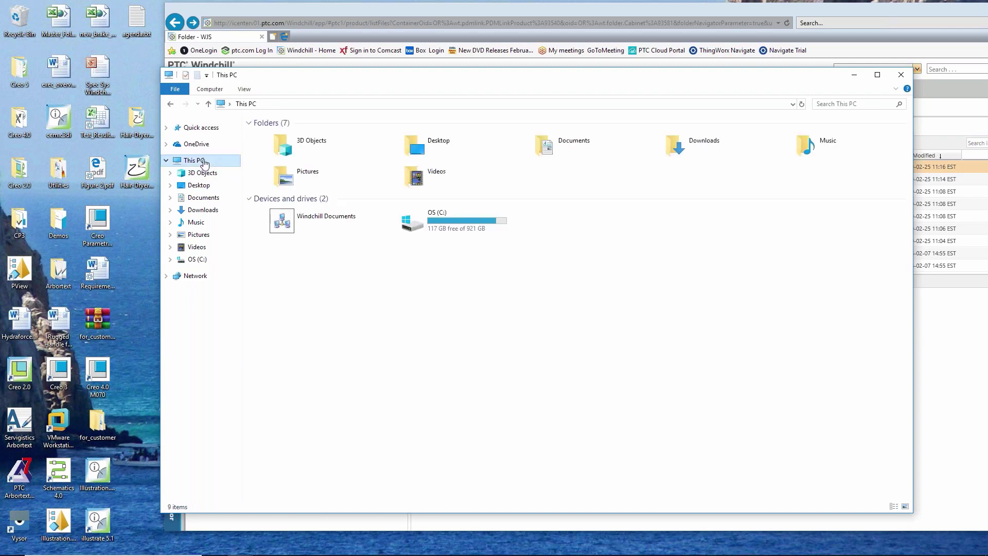
pyautogui.doubleClick(293, 221)
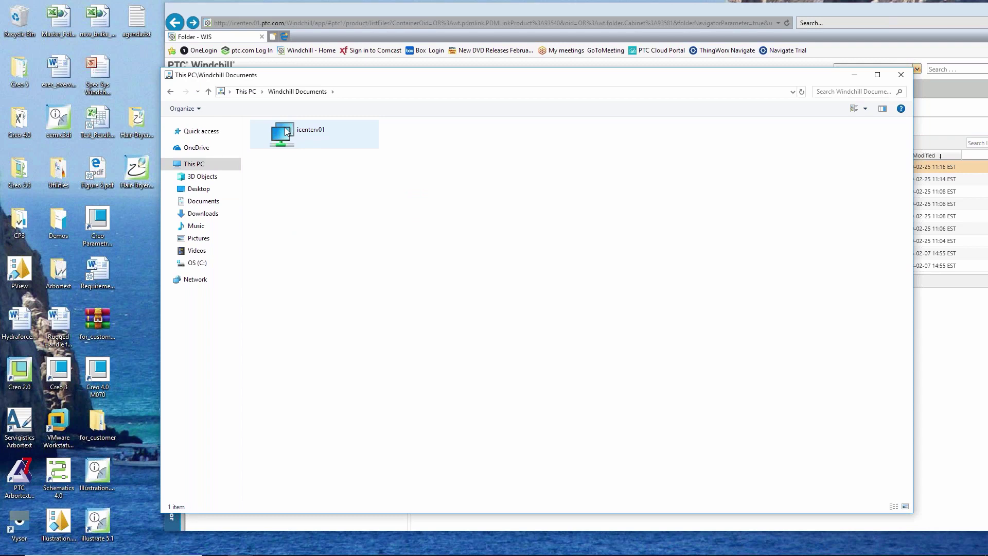
pyautogui.click(287, 132)
pyautogui.press('Return')
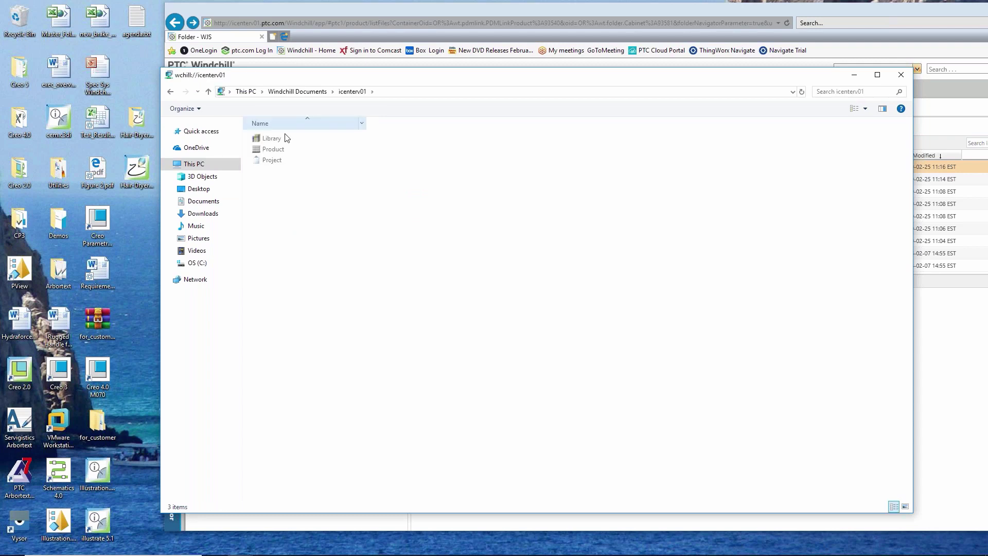
pyautogui.click(278, 151)
pyautogui.press('Return')
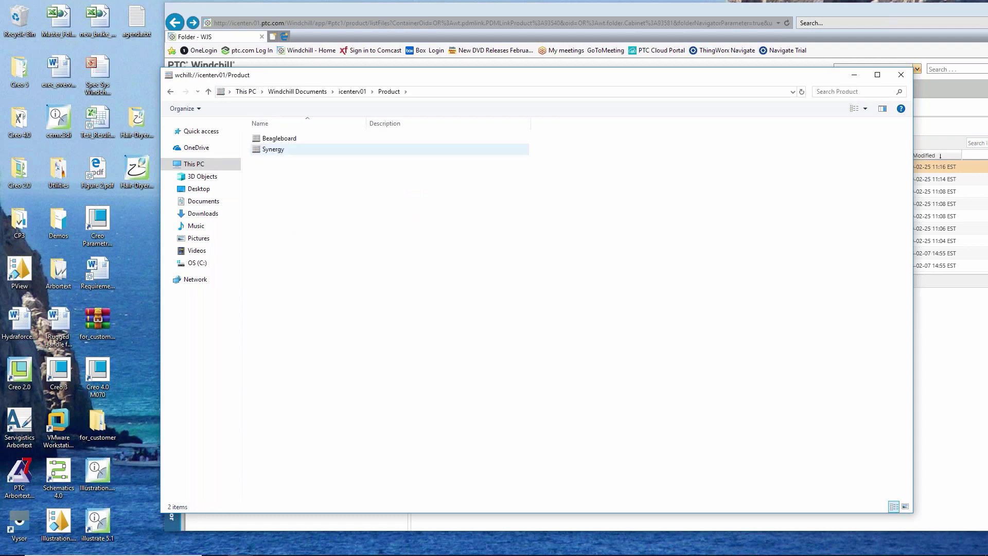
pyautogui.click(273, 149)
pyautogui.press('Return')
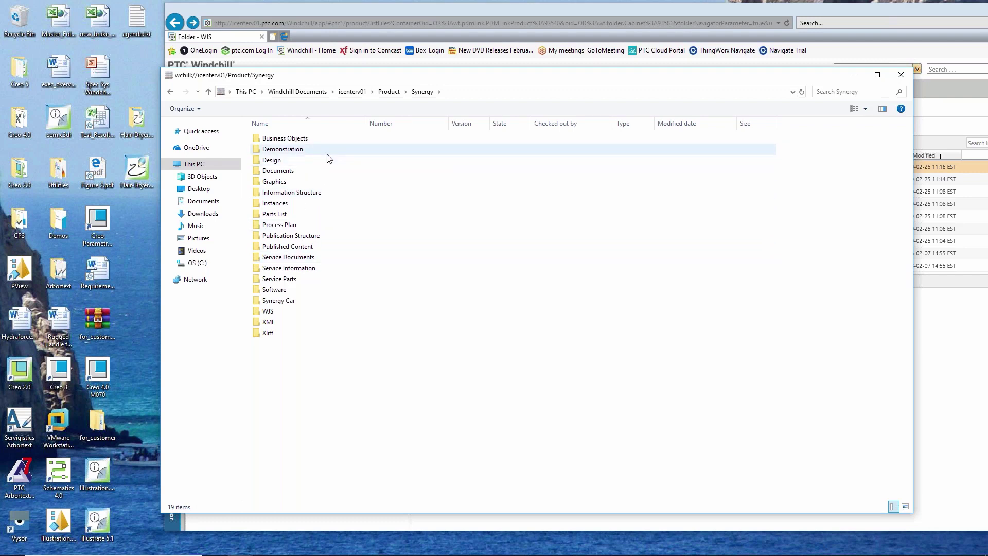
pyautogui.doubleClick(284, 312)
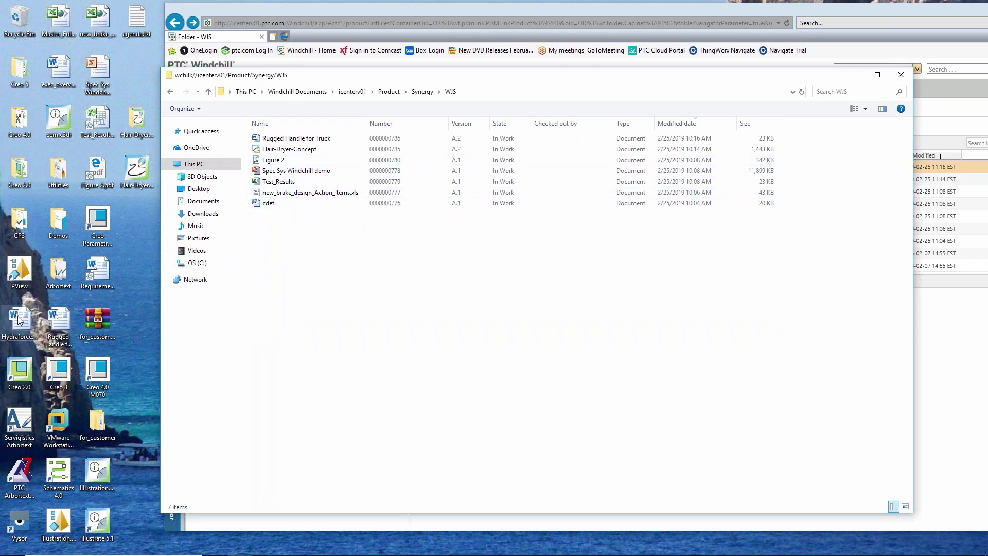
# Drop the desktop Hydraforce file into WJS as a Document-type item, dismissing the security warning.
pyautogui.moveTo(337, 291); pyautogui.dragTo(336, 291)
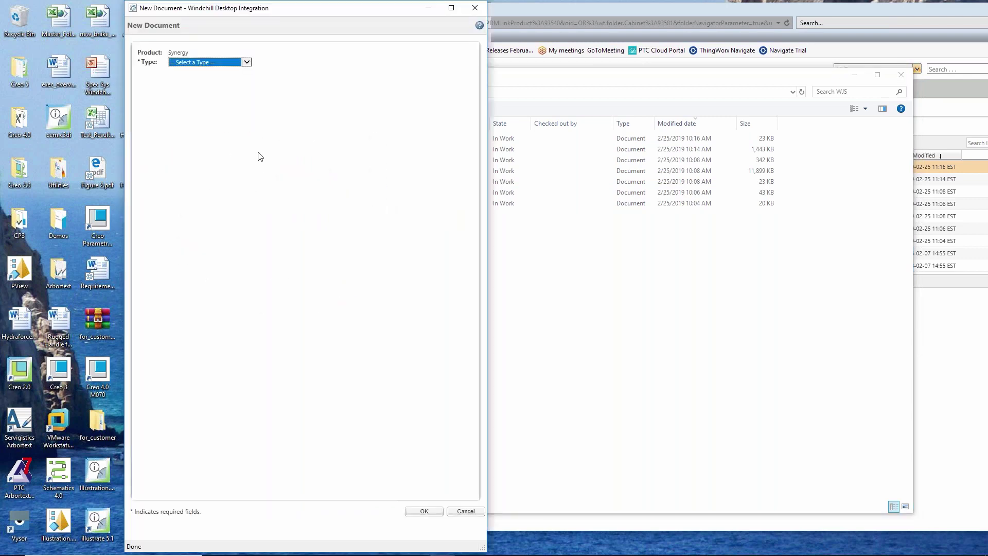
pyautogui.click(247, 64)
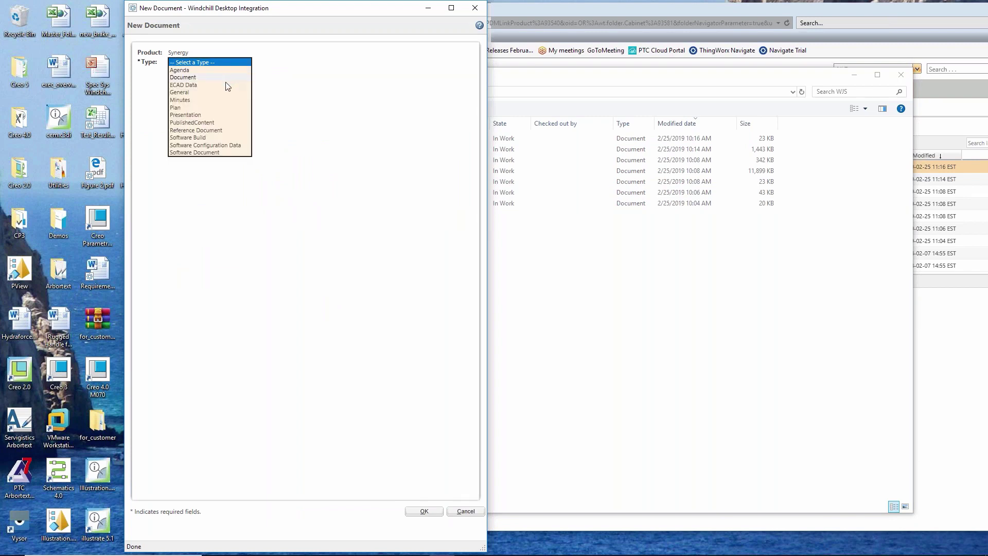
pyautogui.click(206, 79)
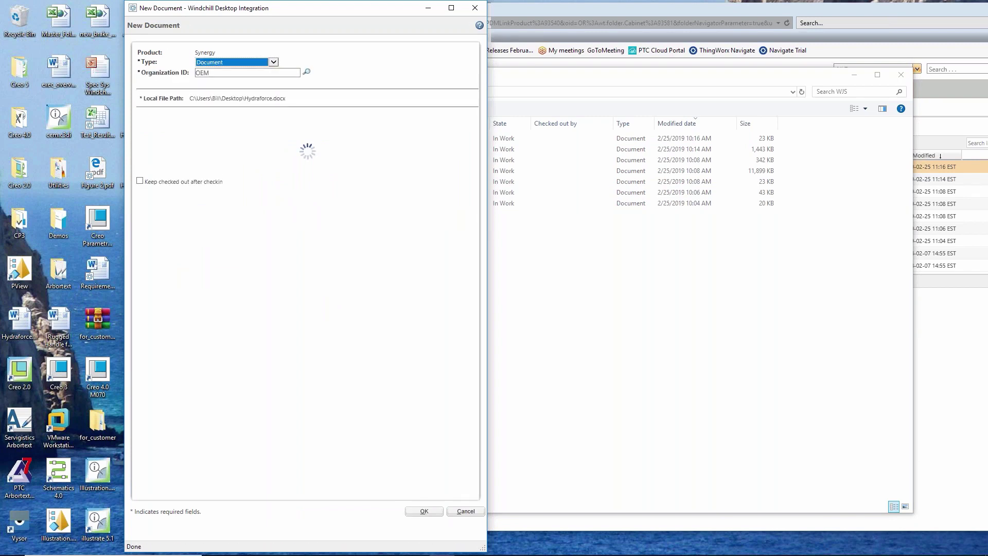
pyautogui.click(426, 512)
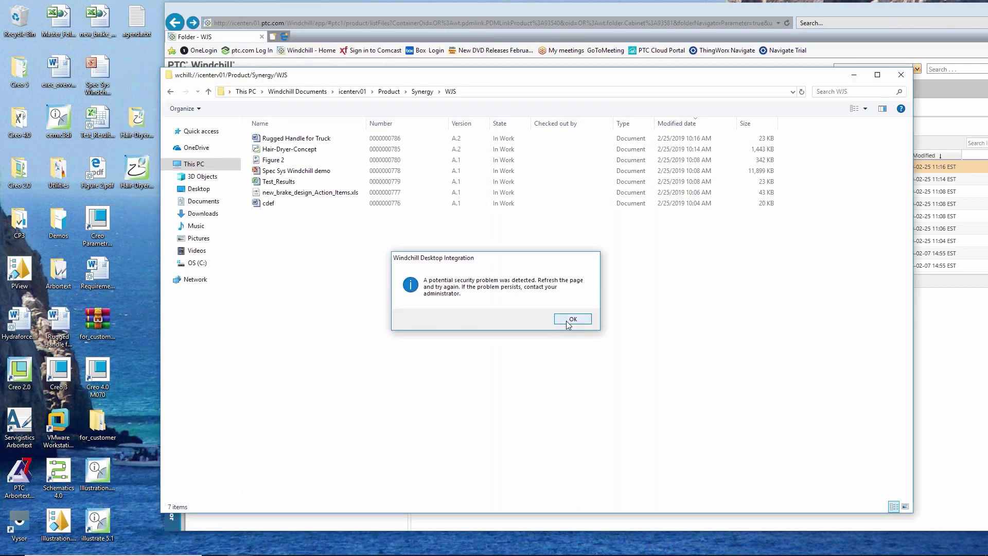
pyautogui.click(571, 319)
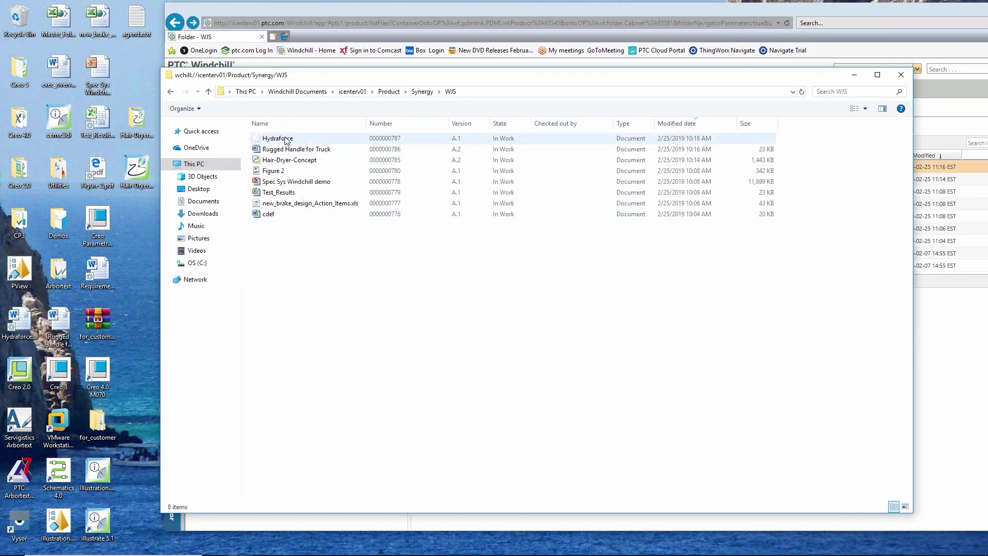
pyautogui.click(852, 75)
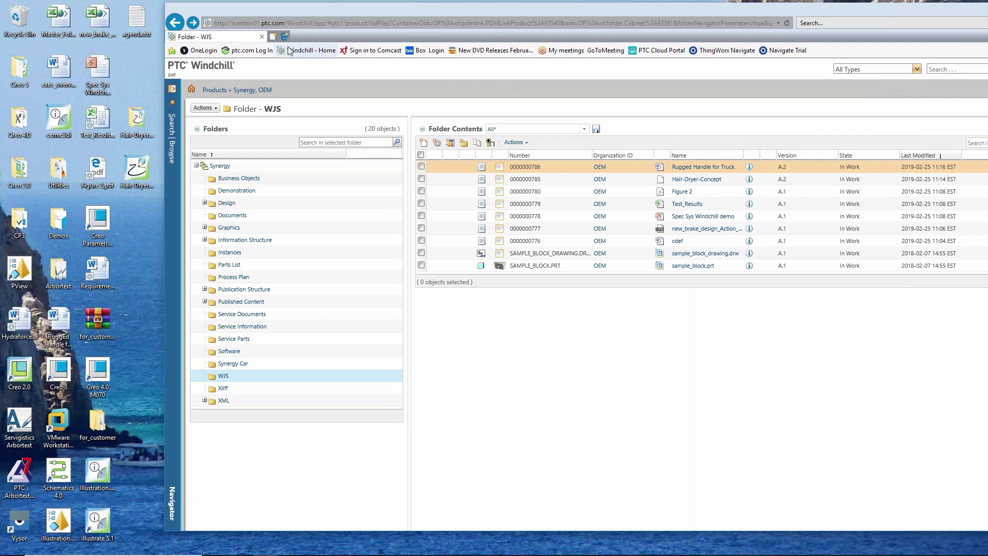
# Refresh the Synergy product page and open the WJS folder from Folder Contents.
pyautogui.click(787, 23)
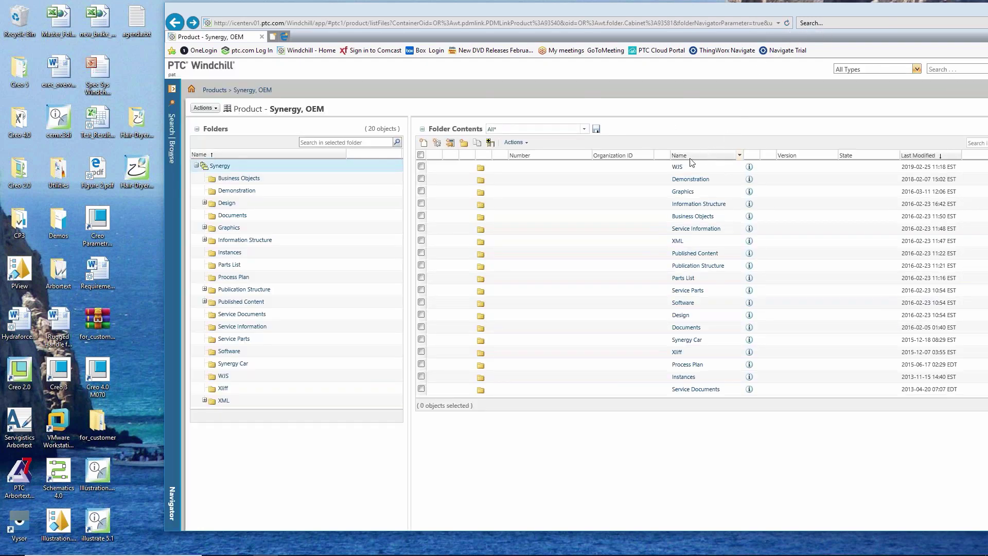
pyautogui.click(682, 168)
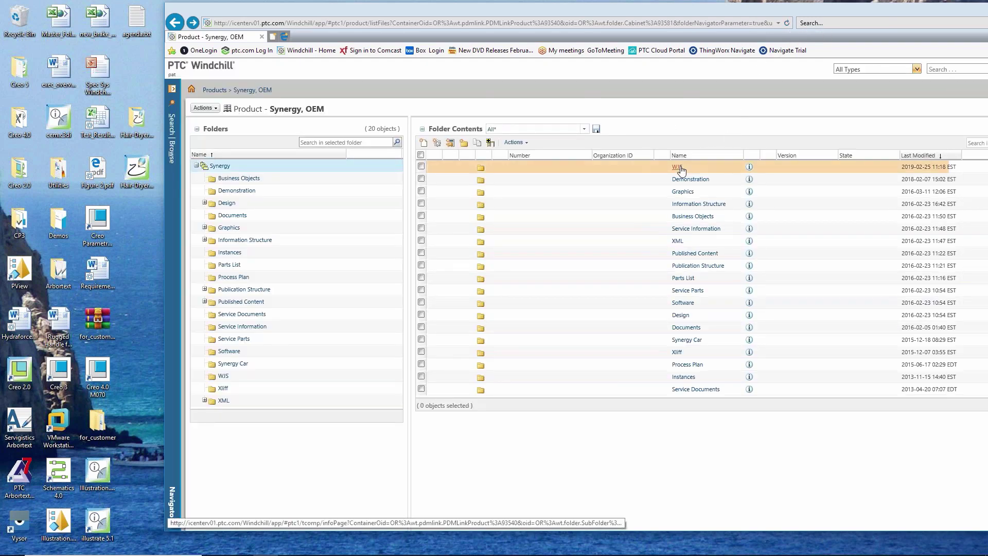